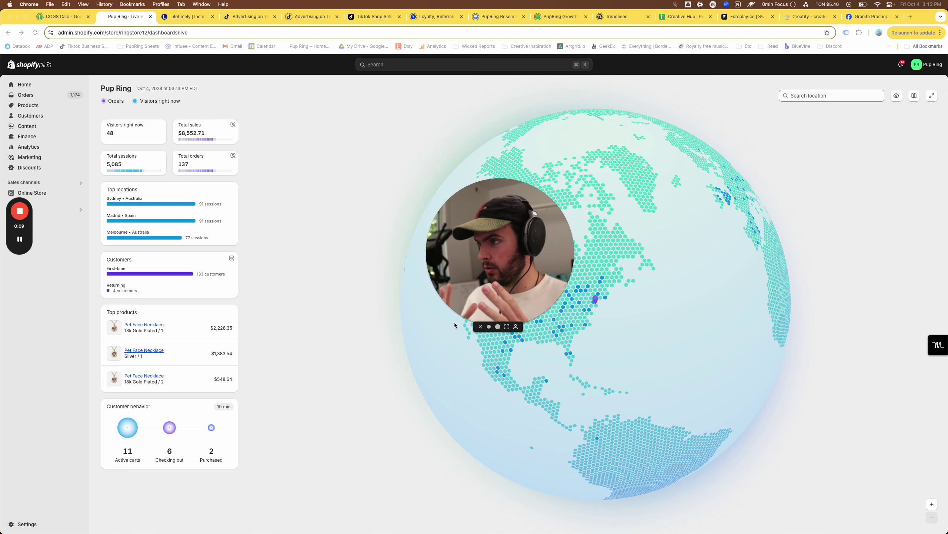
# - Pick the Product Research Template spreadsheet from Mission Control so it fills the screen
pyautogui.hotkey('ctrl', 'Up')
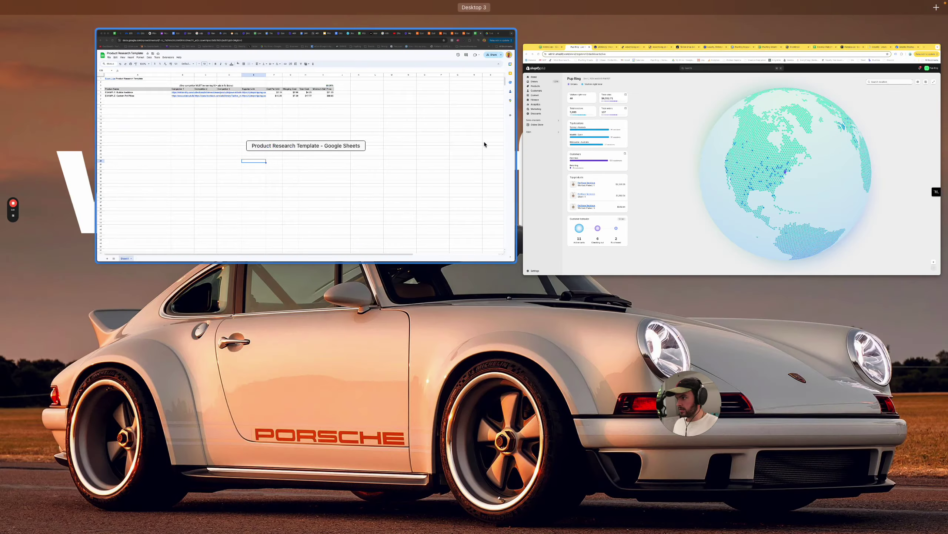
pyautogui.click(482, 145)
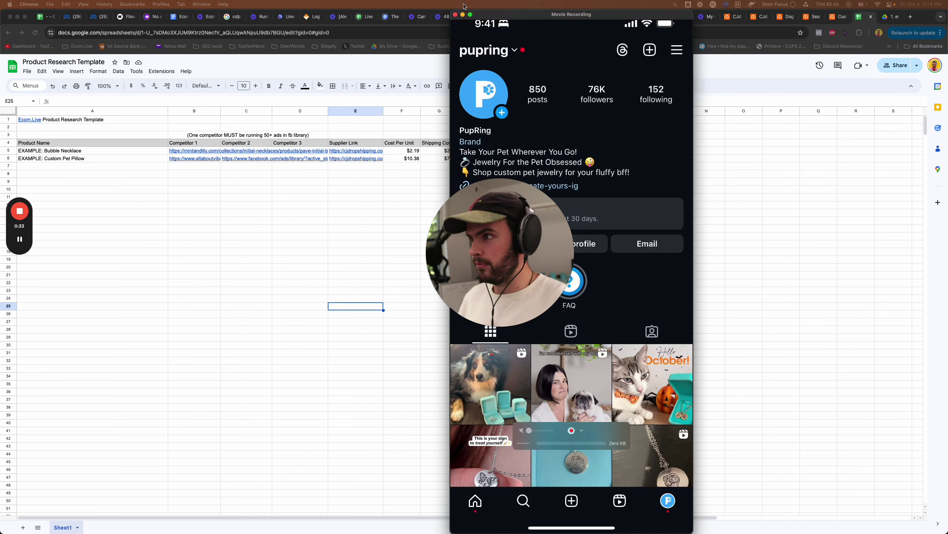
# - Drag the mirrored iPhone window over the left side of the spreadsheet
pyautogui.moveTo(612, 128); pyautogui.dragTo(295, 128)
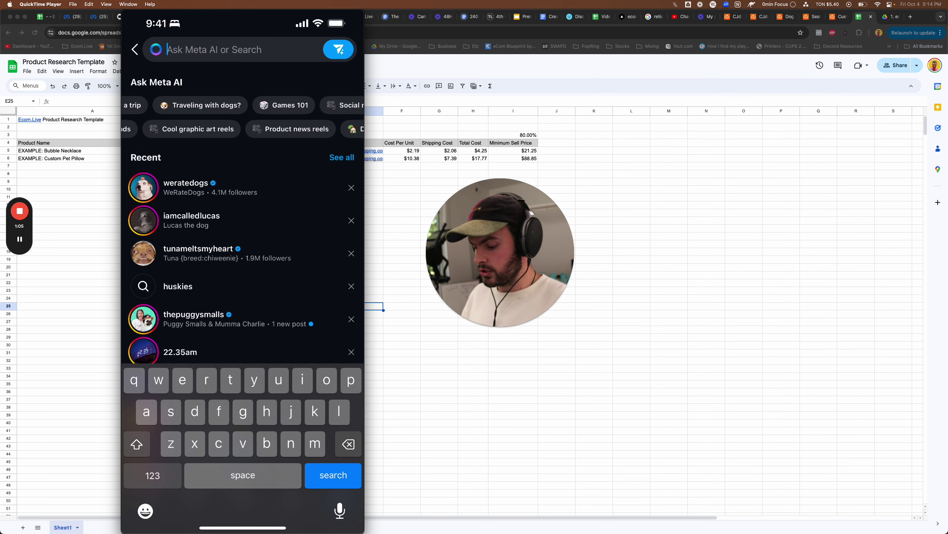
# - Search Instagram for 'jewelry', choose the 'gold jewelry' suggestion and browse the results grid
pyautogui.write('jewelry')
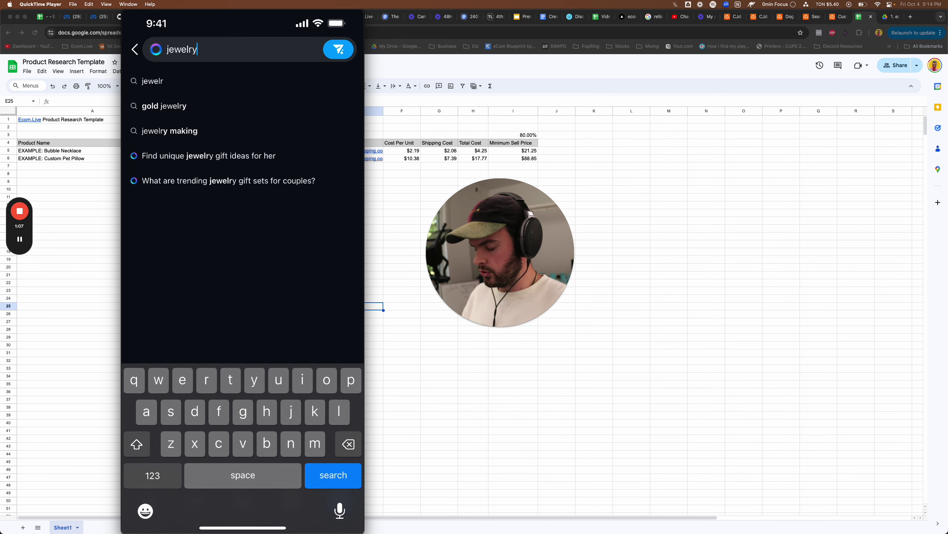
pyautogui.click(164, 105)
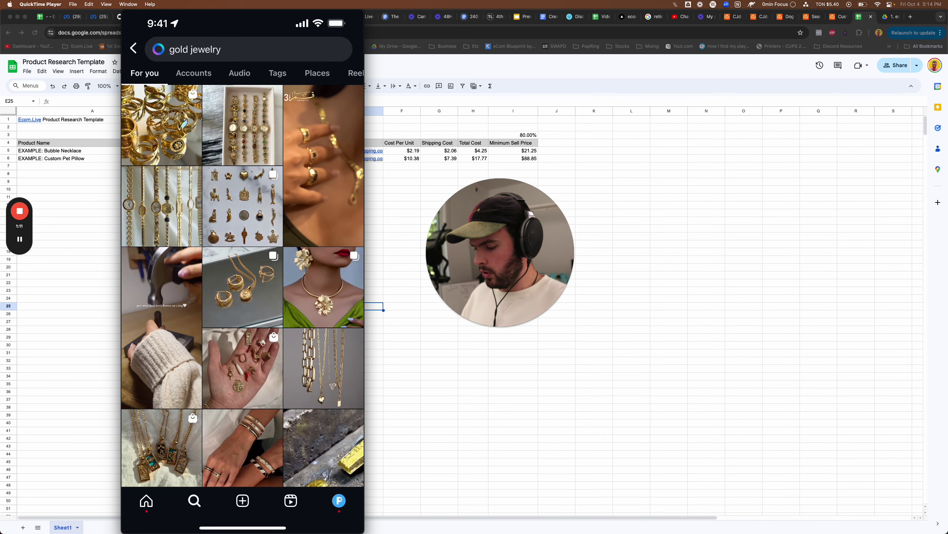
pyautogui.scroll(-3, 243, 285)
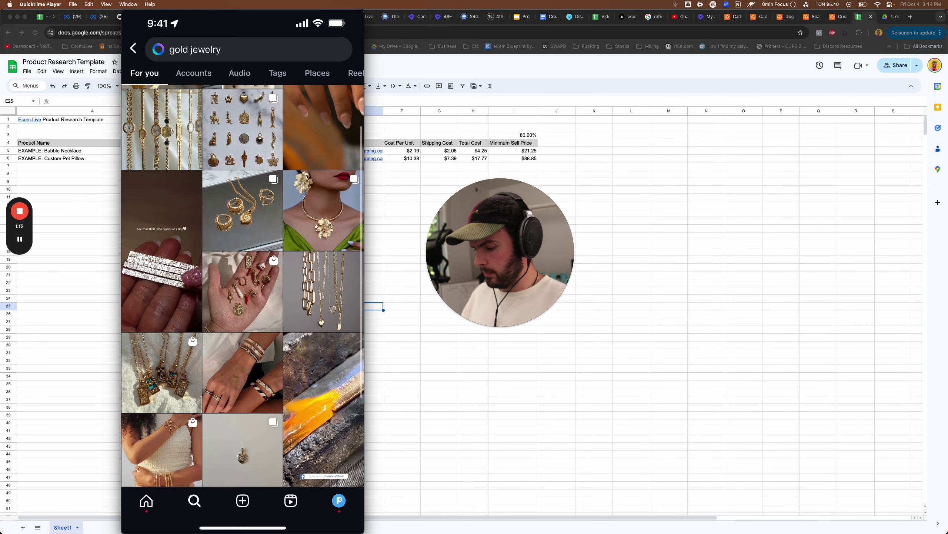
pyautogui.scroll(-2, 243, 286)
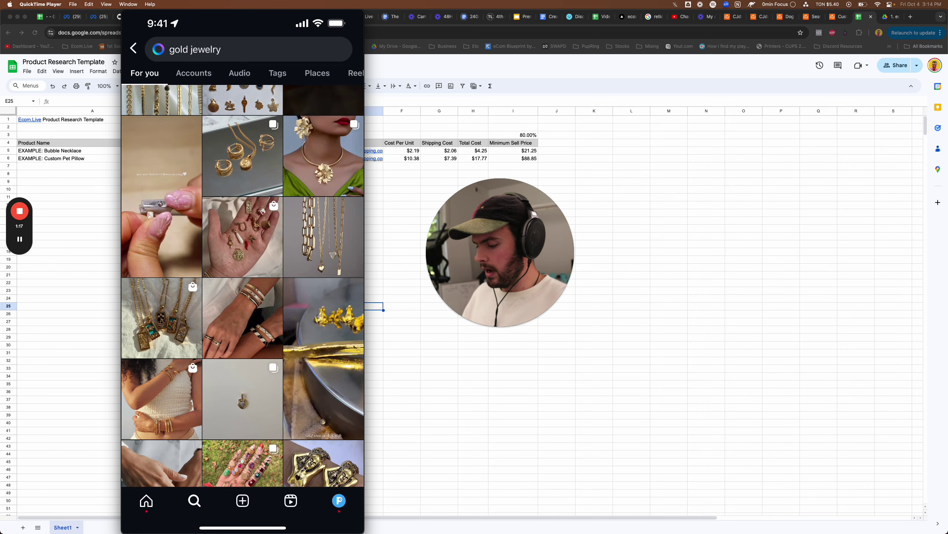
pyautogui.scroll(1, 242, 286)
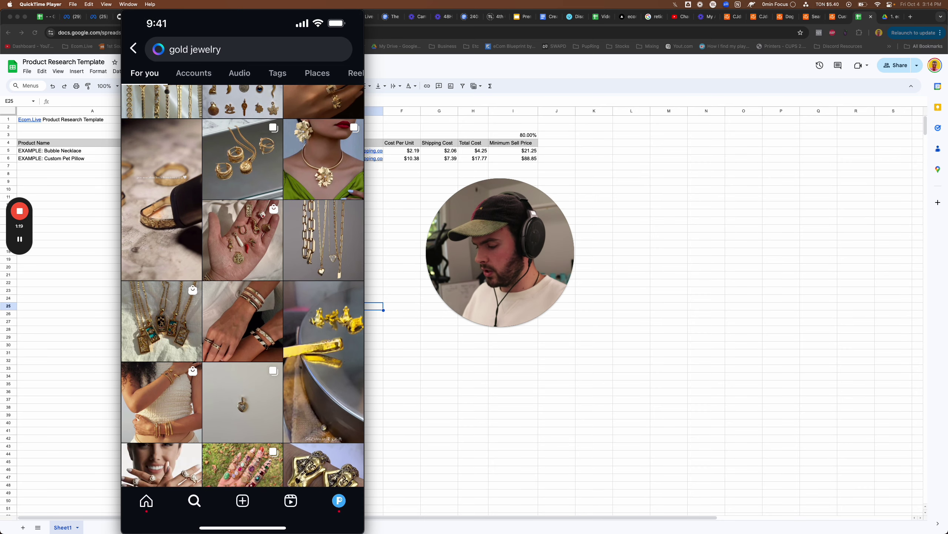
pyautogui.click(161, 199)
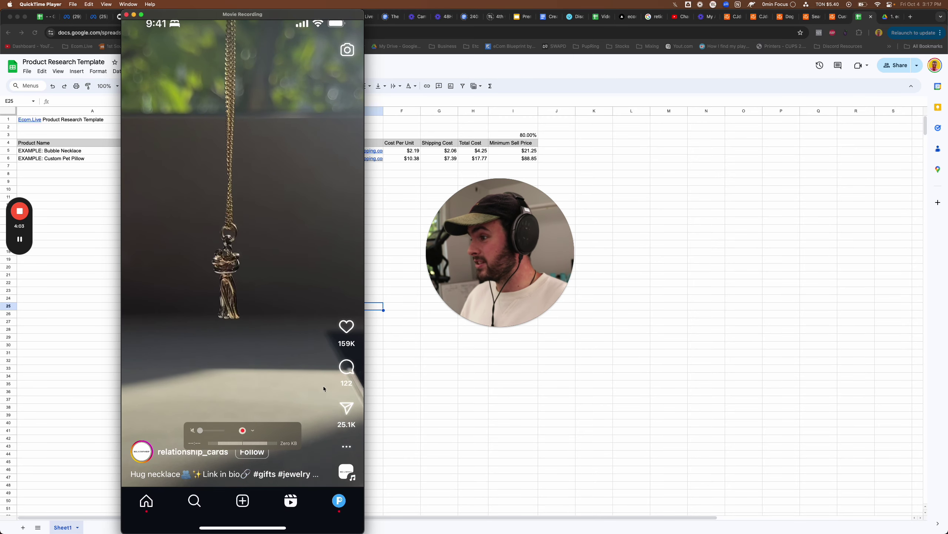
# - Move the phone mirror aside and enter 'Hug Necklace' in cell A7
pyautogui.moveTo(272, 24); pyautogui.dragTo(282, 4)
pyautogui.click(70, 166)
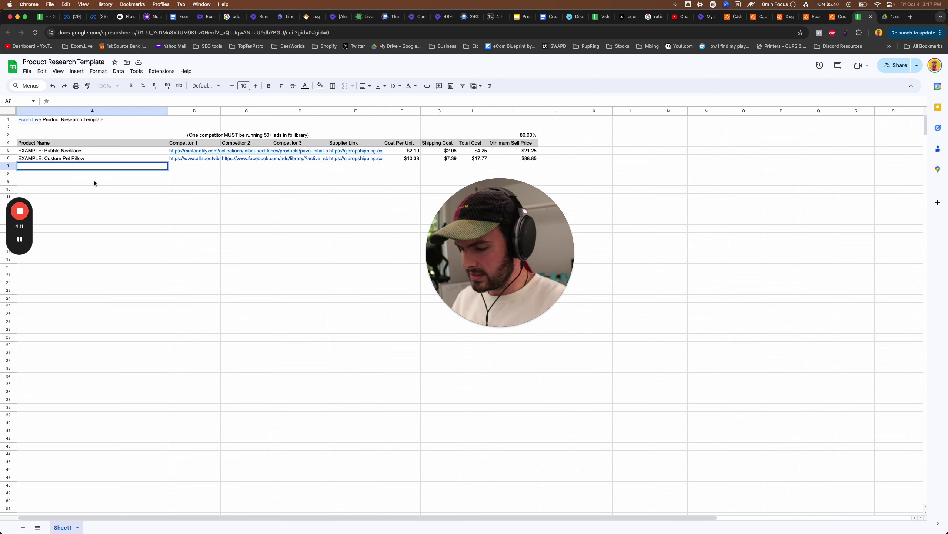
pyautogui.write('Hug Necklace')
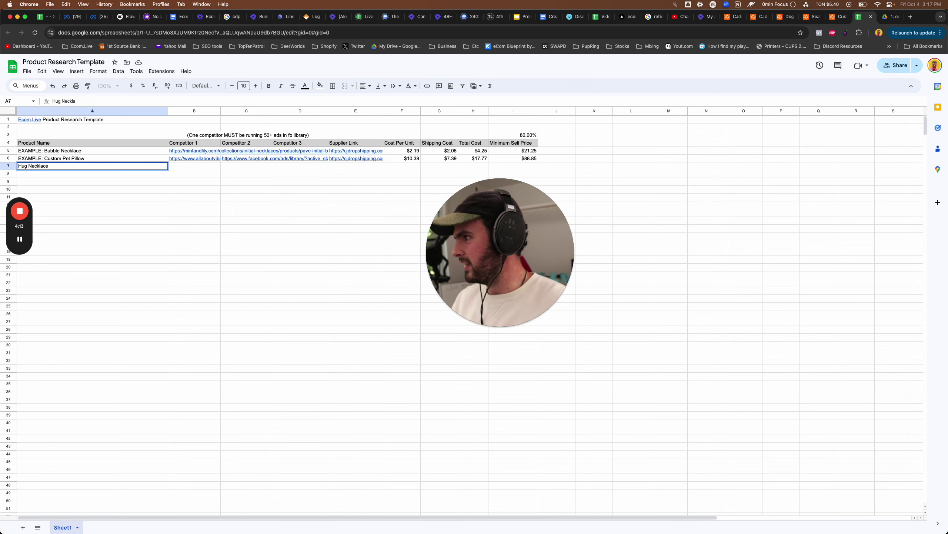
pyautogui.click(134, 220)
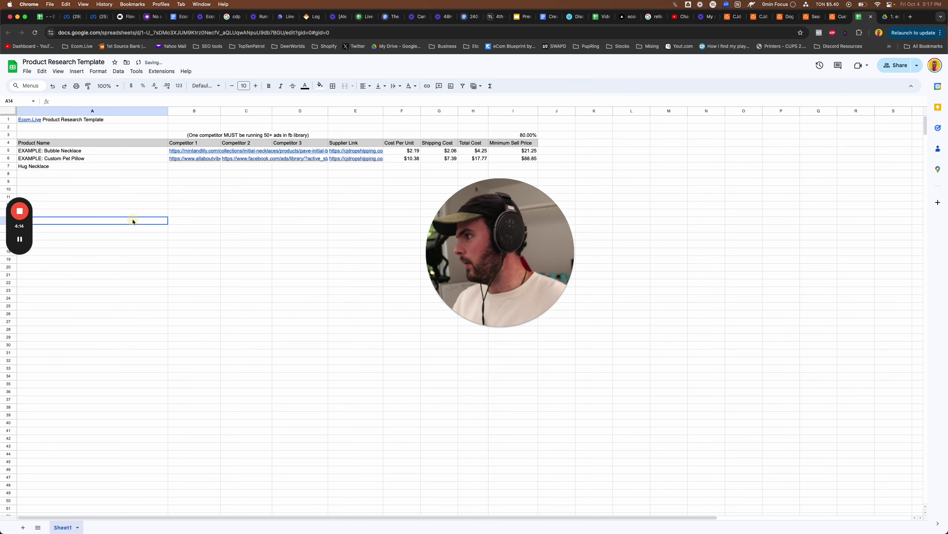
pyautogui.click(197, 171)
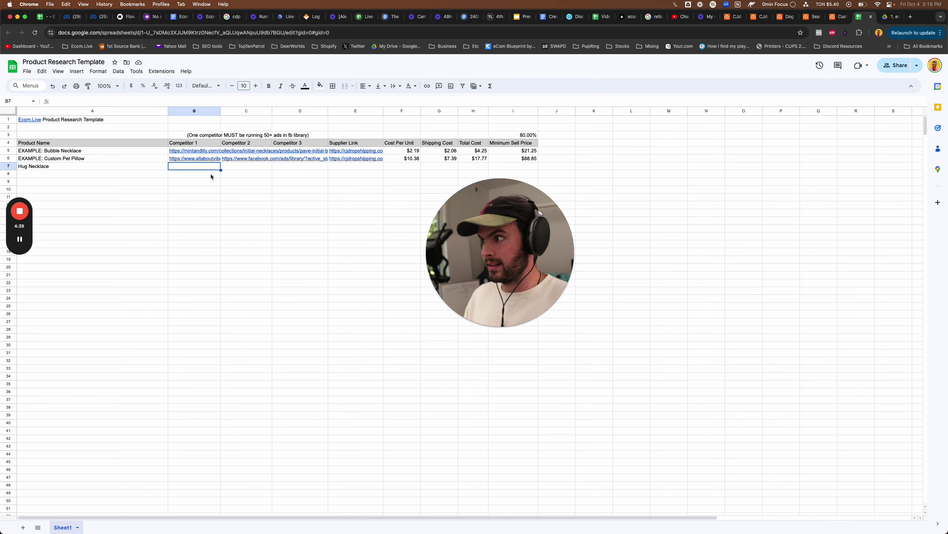
# - Recheck the Hug Necklace text and the competitor note in B3:D3, then return to B7
pyautogui.click(71, 167)
pyautogui.doubleClick(60, 167)
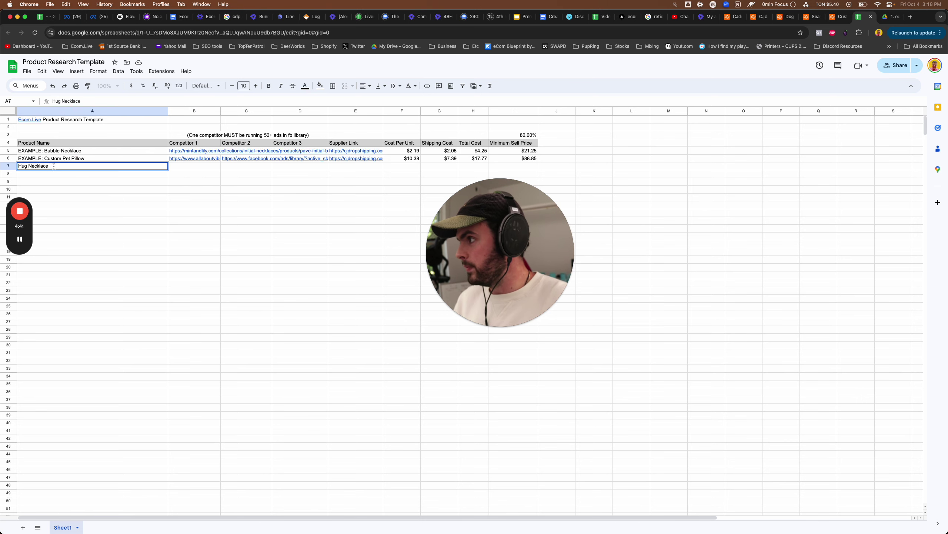
pyautogui.tripleClick(77, 168)
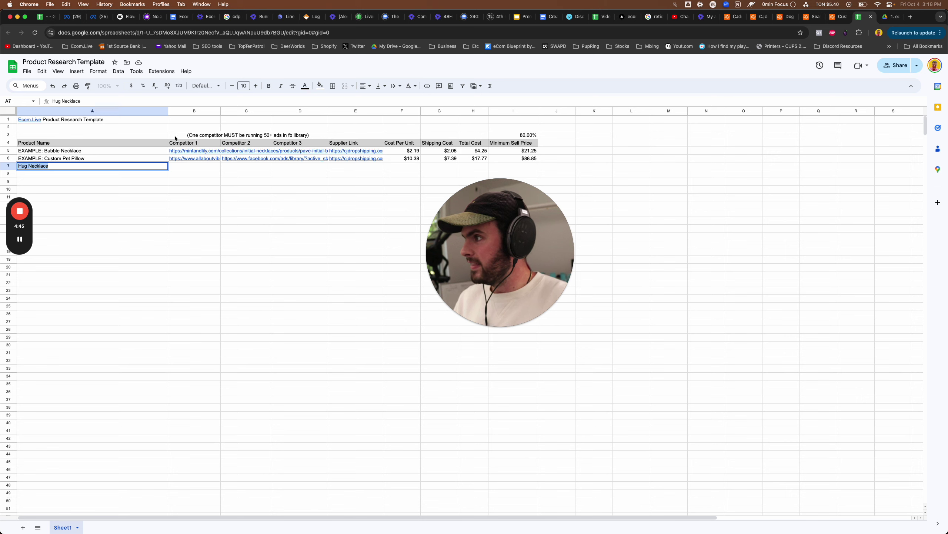
pyautogui.doubleClick(196, 135)
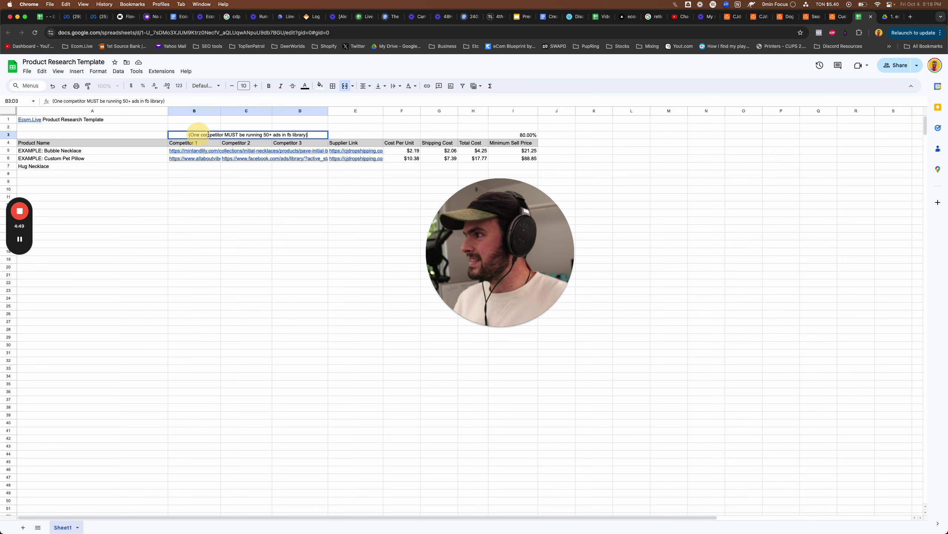
pyautogui.click(262, 134)
pyautogui.click(181, 168)
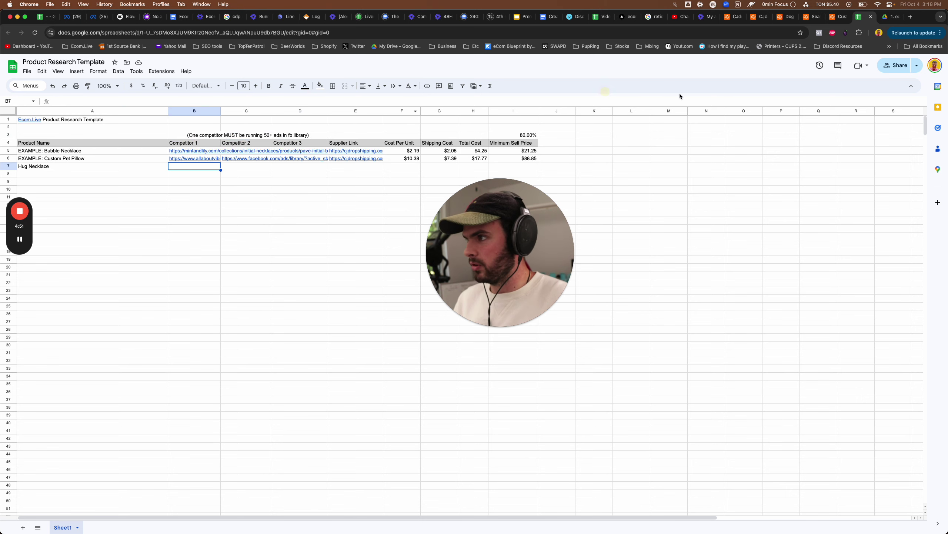
# - Open Meta Ad Library in a new Chrome tab and run a keyword search for 'hug necklace'
pyautogui.hotkey('ctrl', 'Up')
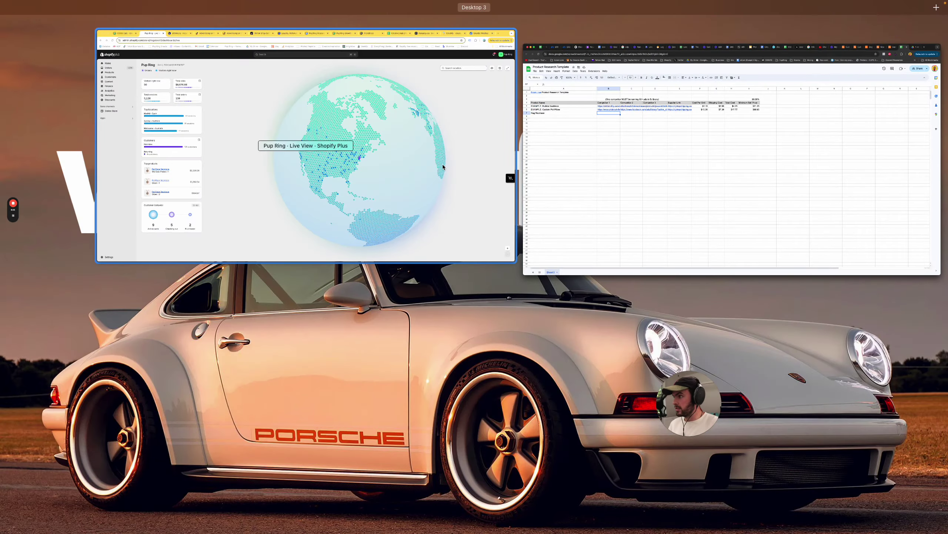
pyautogui.click(303, 149)
pyautogui.click(914, 17)
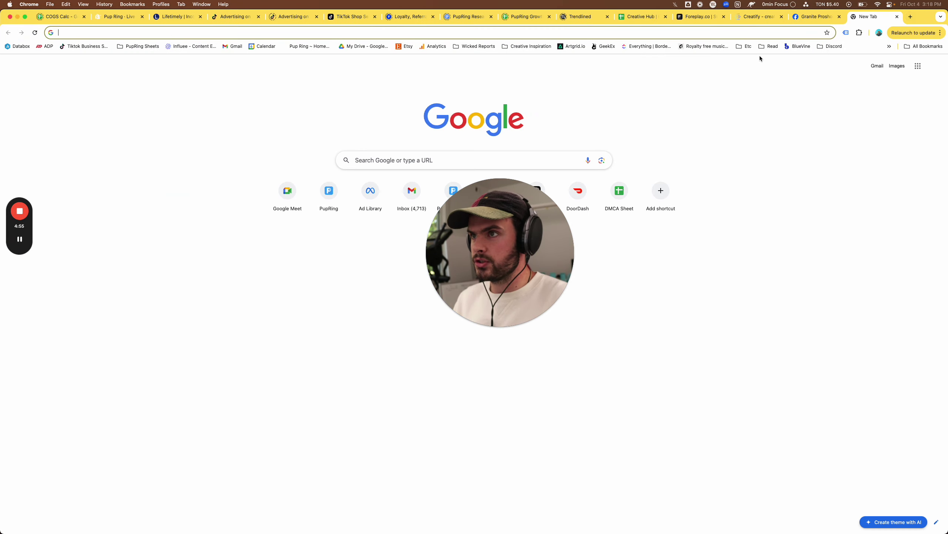
pyautogui.write('libe')
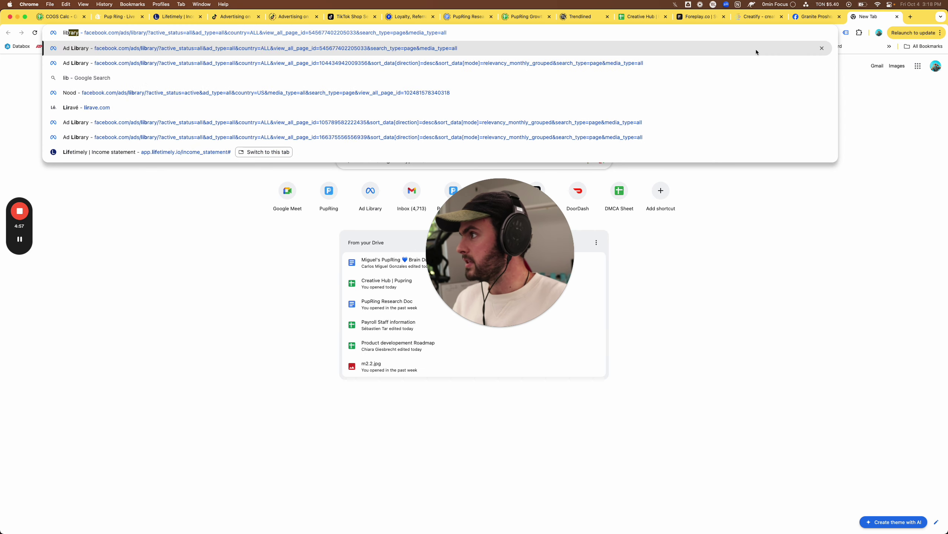
pyautogui.press('Return')
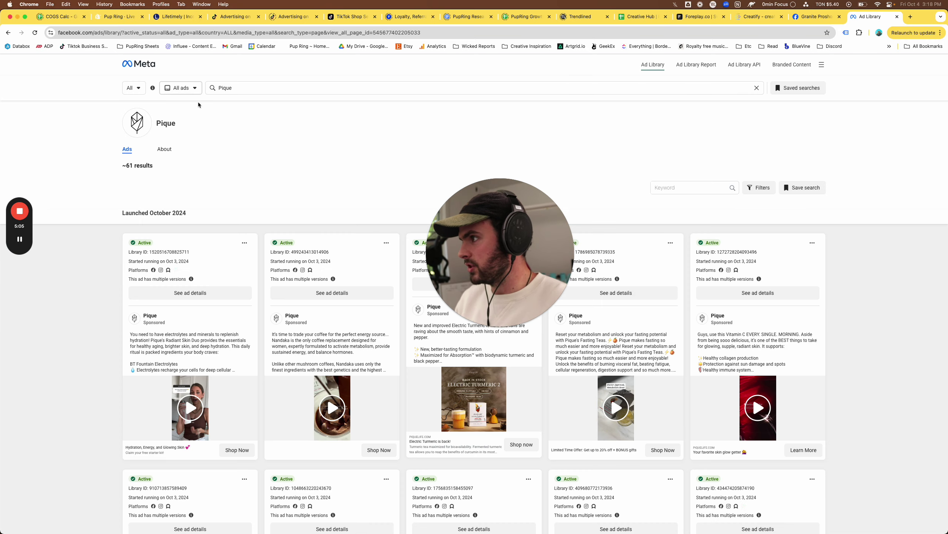
pyautogui.doubleClick(232, 89)
pyautogui.write('hug')
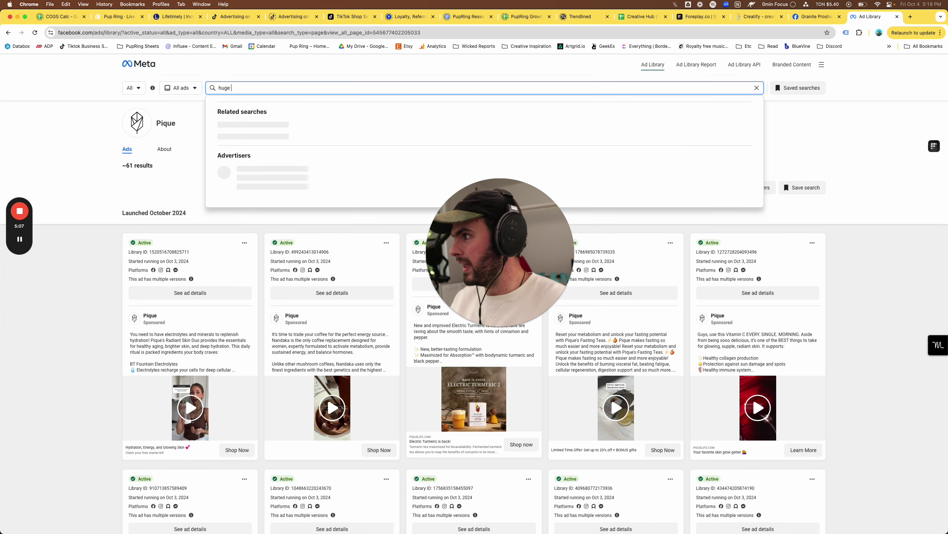
pyautogui.write(' necklace')
pyautogui.press('Return')
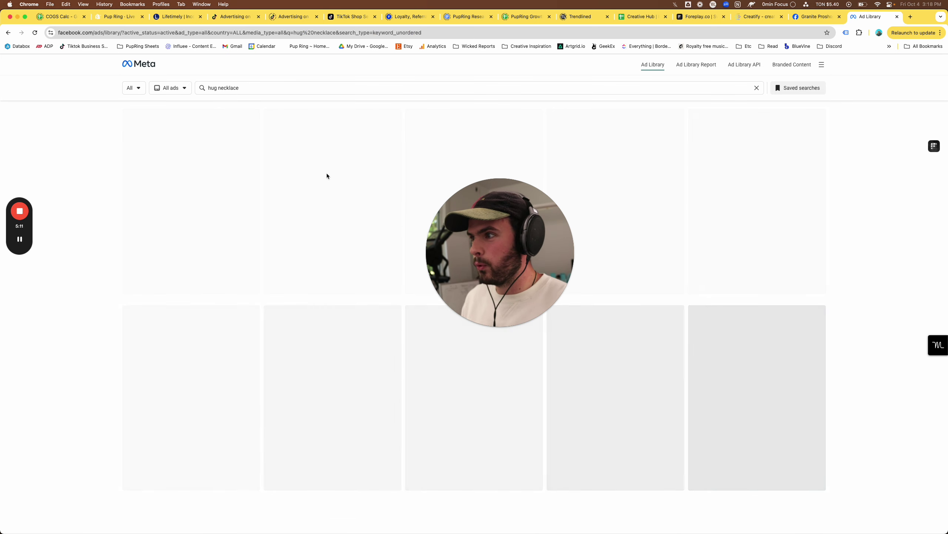
# - Skim the hug necklace ads and open the Exihibit advertiser in a background tab
pyautogui.scroll(-10, 333, 345)
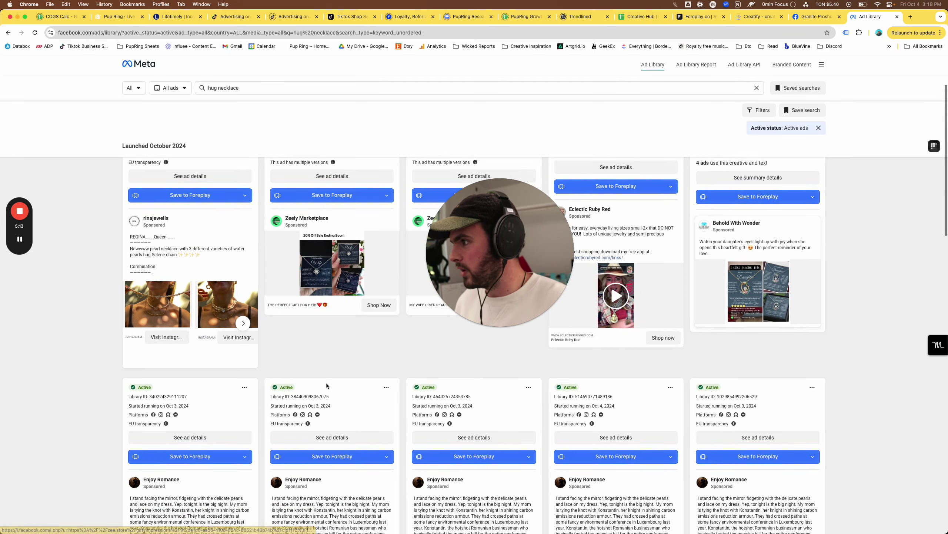
pyautogui.scroll(-10, 326, 386)
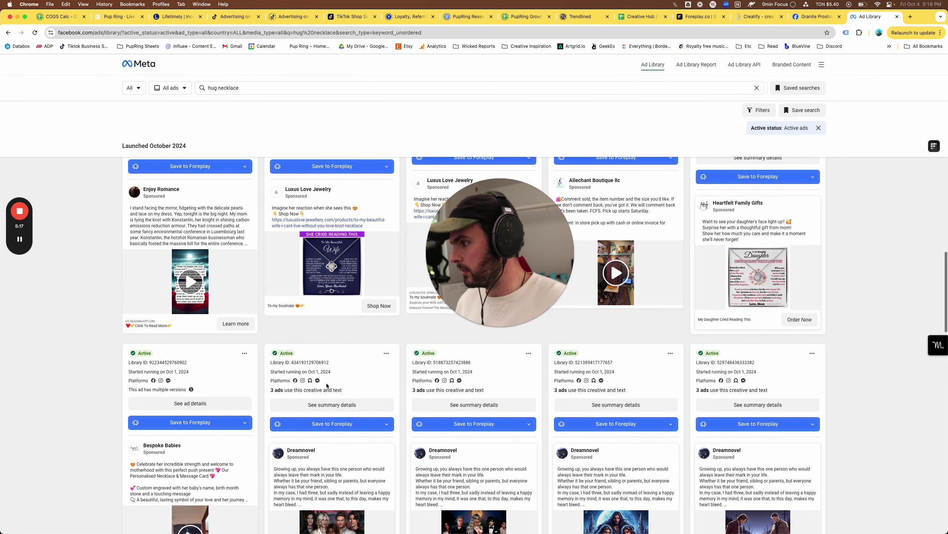
pyautogui.scroll(-5, 327, 383)
pyautogui.scroll(-2, 326, 385)
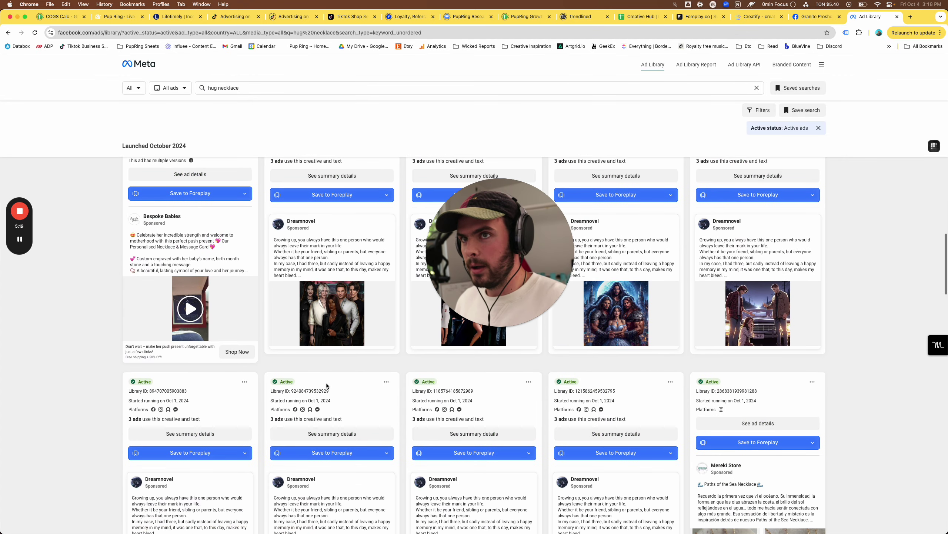
pyautogui.scroll(-8, 597, 322)
pyautogui.scroll(-10, 598, 321)
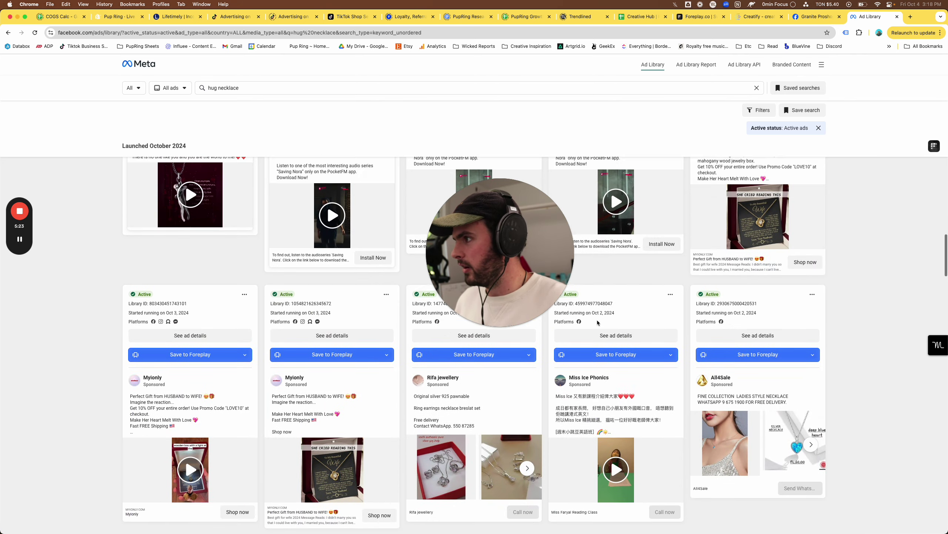
pyautogui.scroll(4, 598, 321)
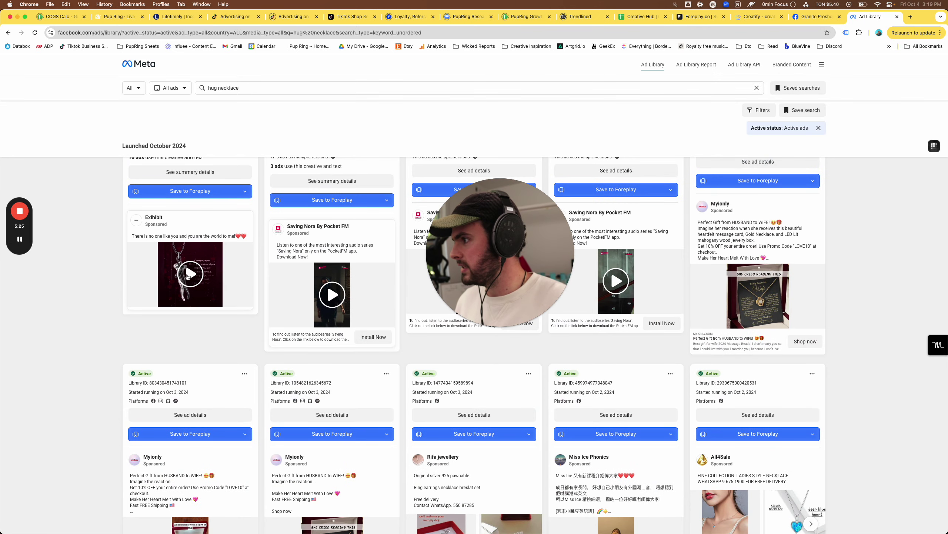
pyautogui.scroll(5, 181, 273)
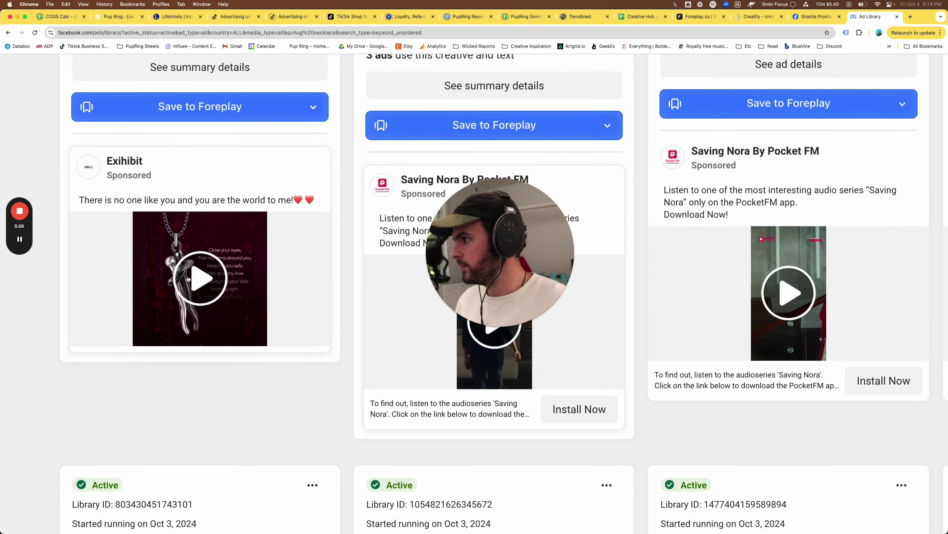
pyautogui.keyDown('super'); pyautogui.click(128, 165); pyautogui.keyUp('super')
# - Scroll down through the October and September 2024 hug necklace ads
pyautogui.scroll(-5, 228, 300)
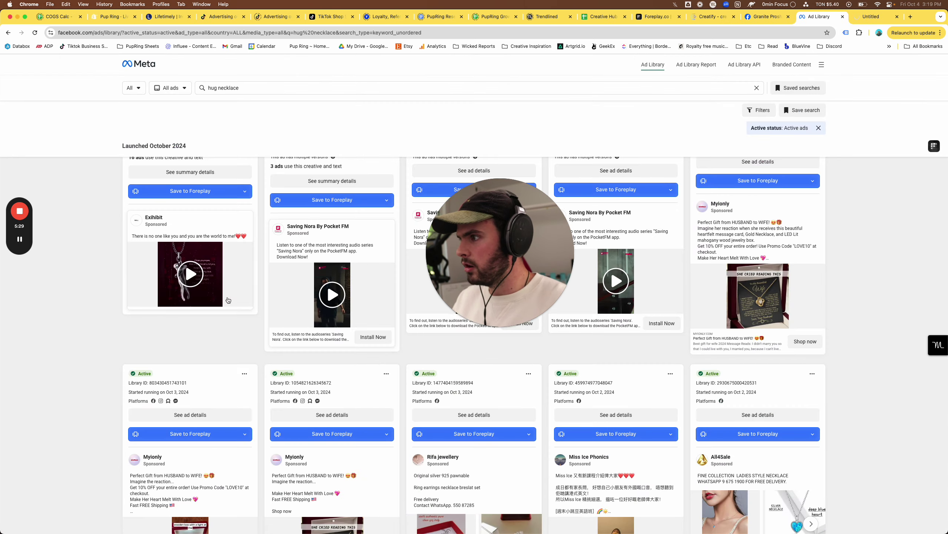
pyautogui.scroll(-15, 228, 300)
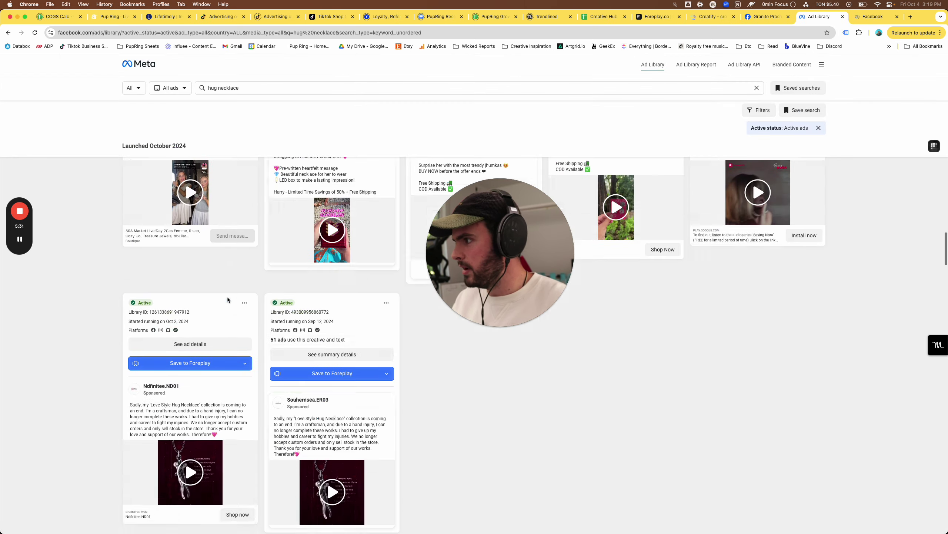
pyautogui.scroll(-10, 227, 300)
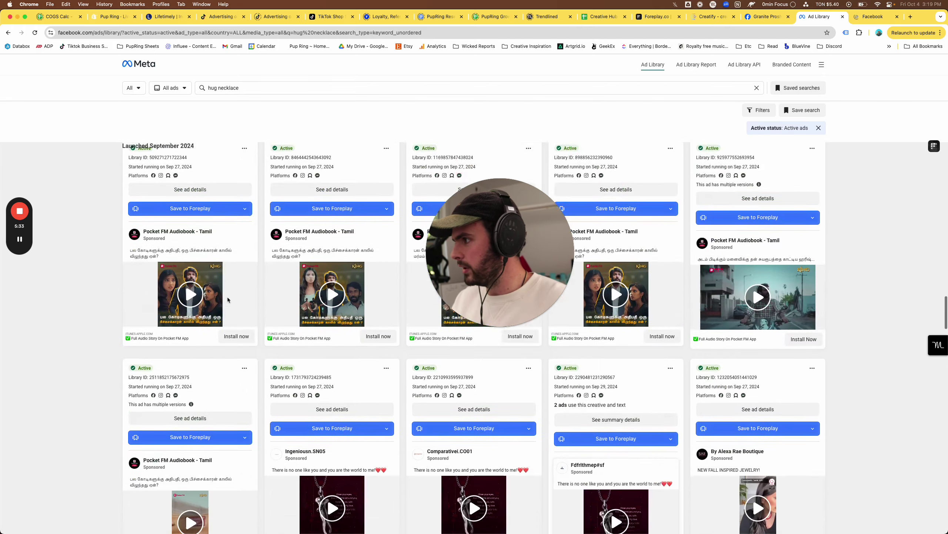
pyautogui.scroll(-15, 227, 299)
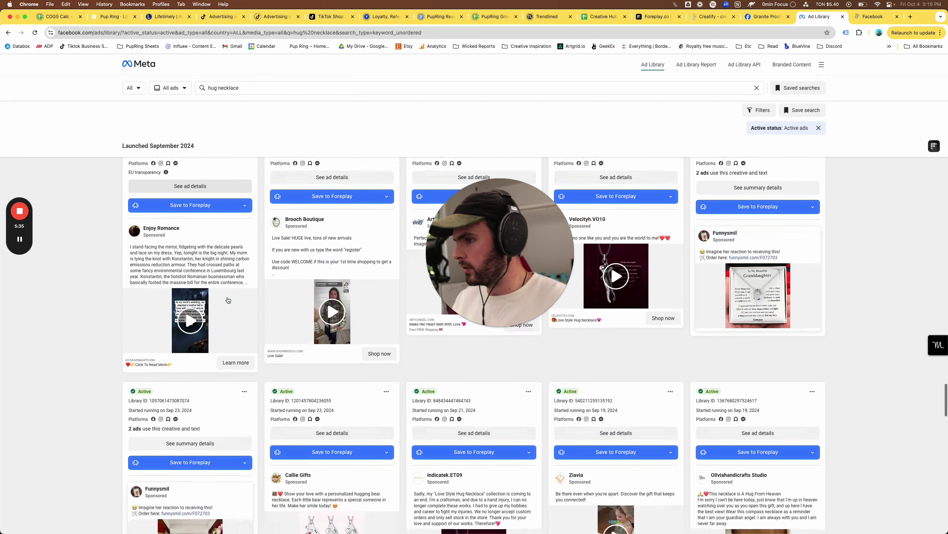
pyautogui.scroll(-5, 228, 300)
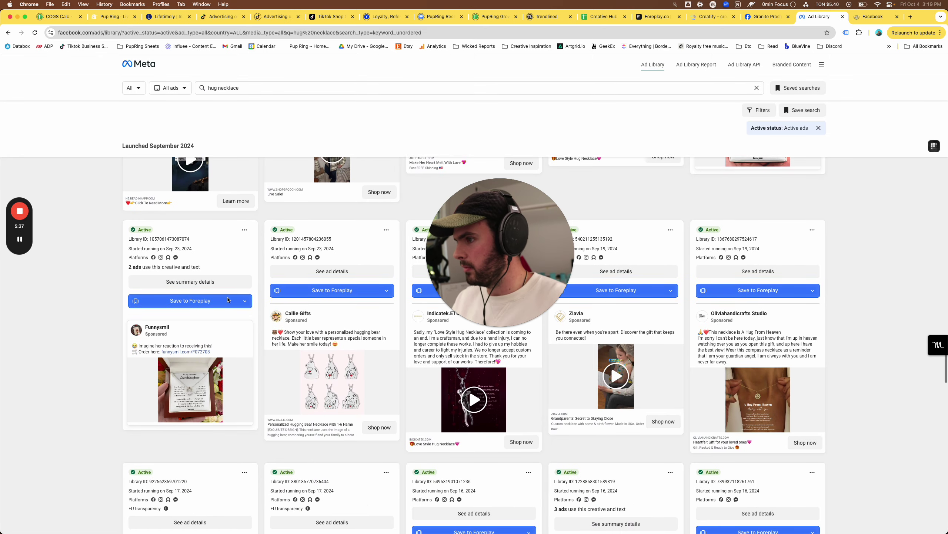
pyautogui.scroll(-12, 228, 299)
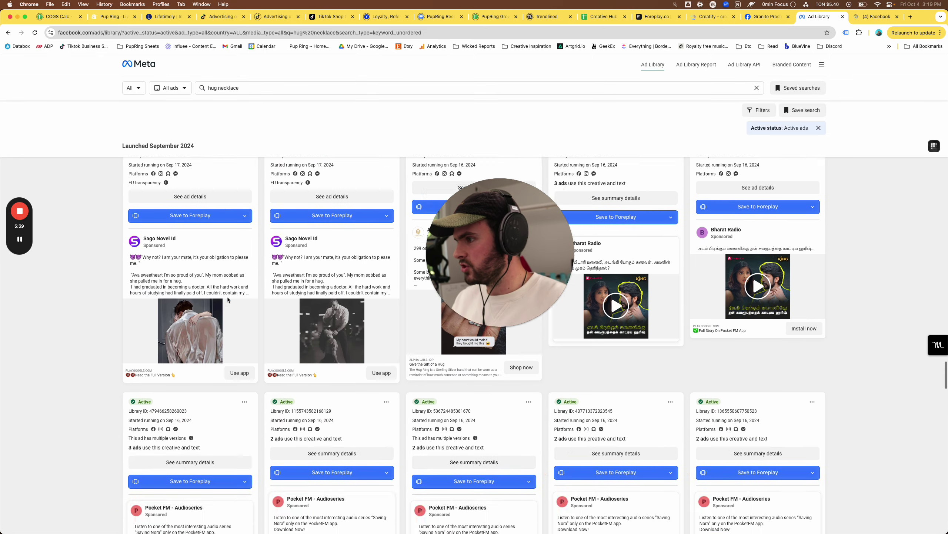
pyautogui.scroll(-20, 227, 299)
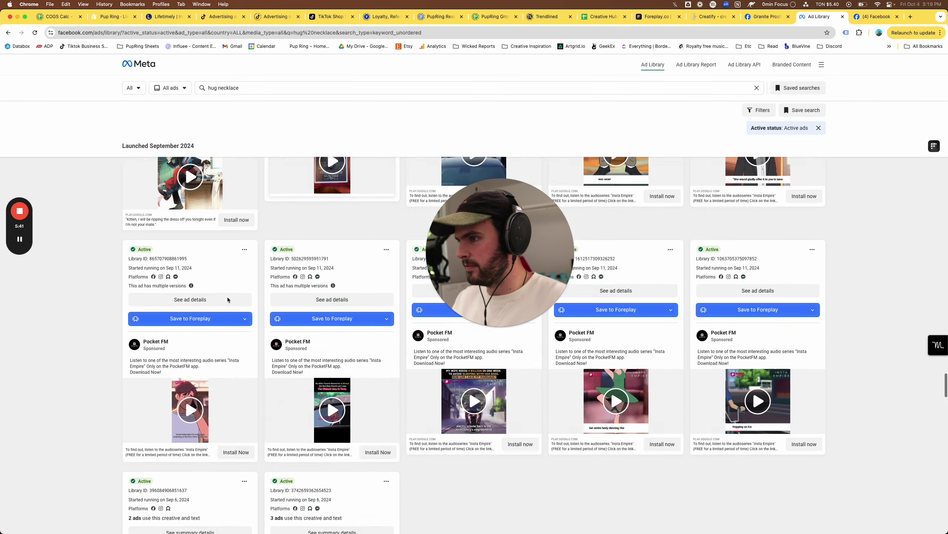
pyautogui.scroll(-2, 227, 299)
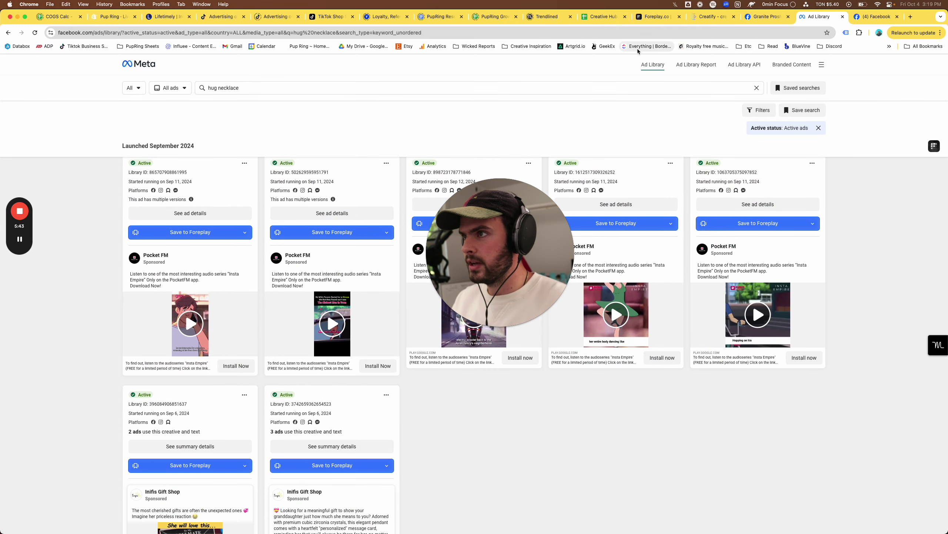
# - Open the loveandcrafted bookmark from the Creative Inspiration folder in a new tab
pyautogui.click(534, 46)
pyautogui.click(377, 258)
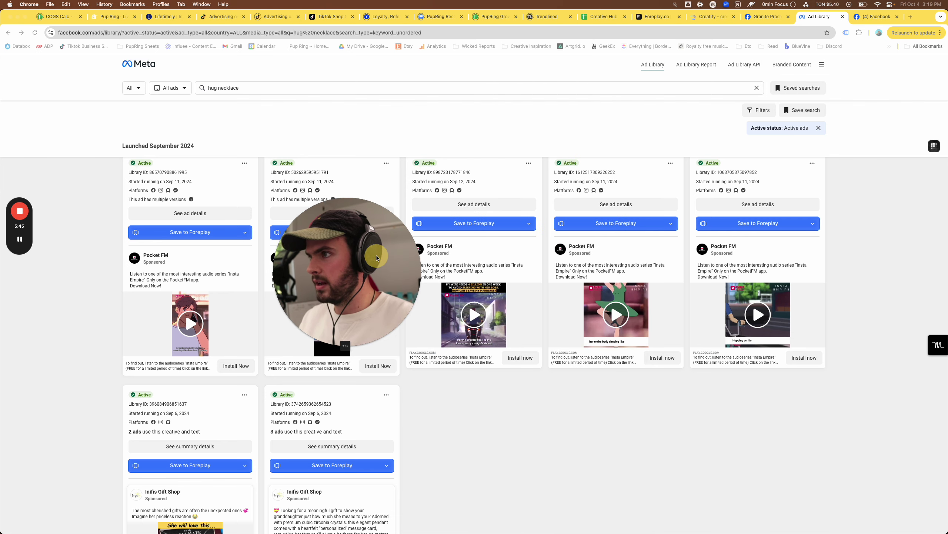
pyautogui.click(528, 45)
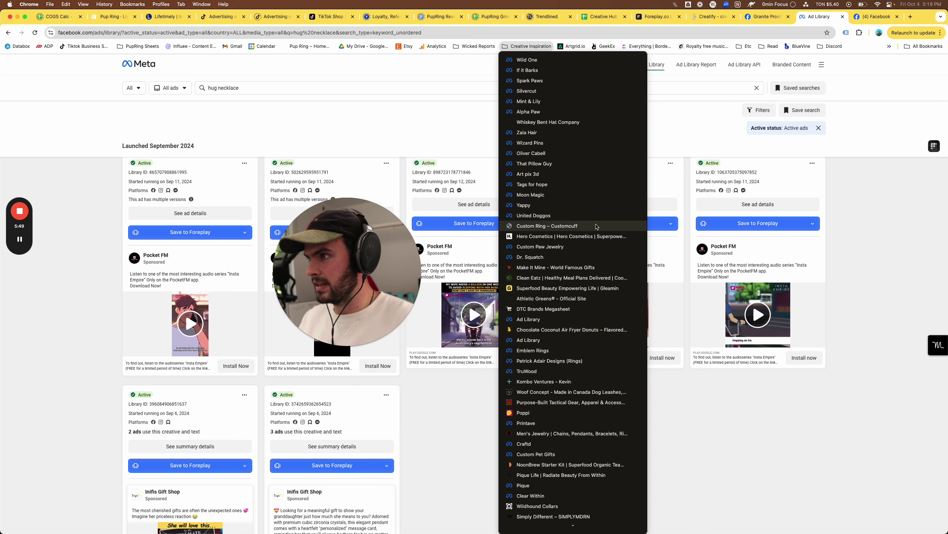
pyautogui.scroll(-3, 597, 226)
pyautogui.scroll(-10, 596, 226)
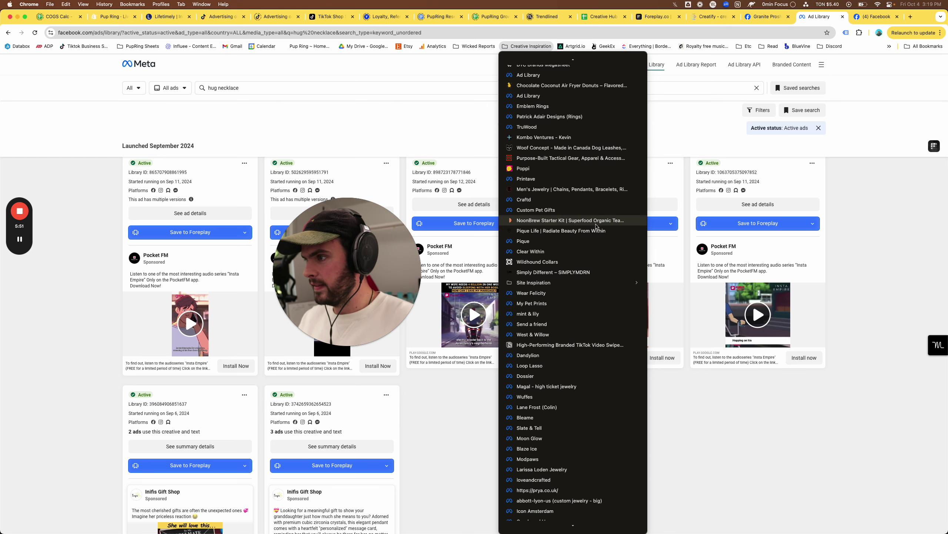
pyautogui.scroll(-9, 596, 314)
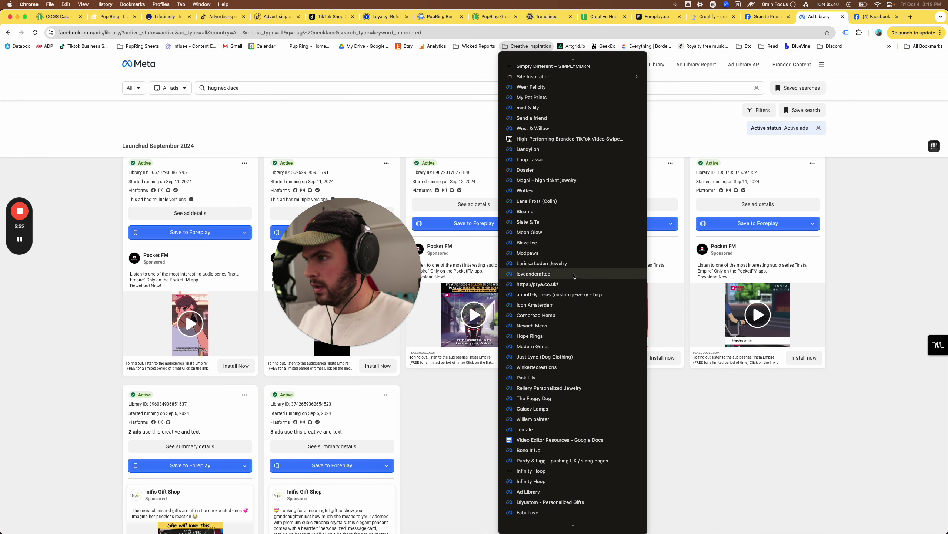
pyautogui.keyDown('super'); pyautogui.click(574, 274); pyautogui.keyUp('super')
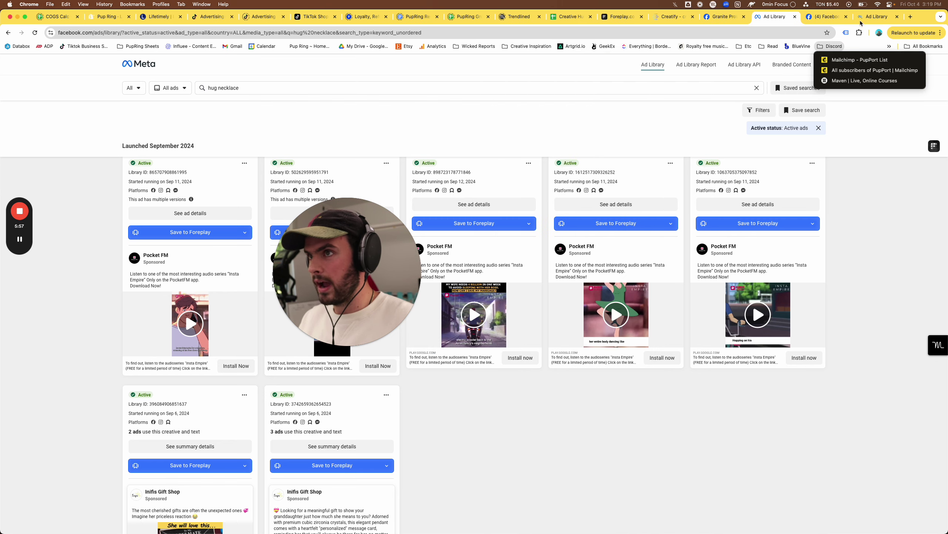
# - Switch to the Love & Crafted Ad Library tab and scroll its ads back to November 2023
pyautogui.click(878, 16)
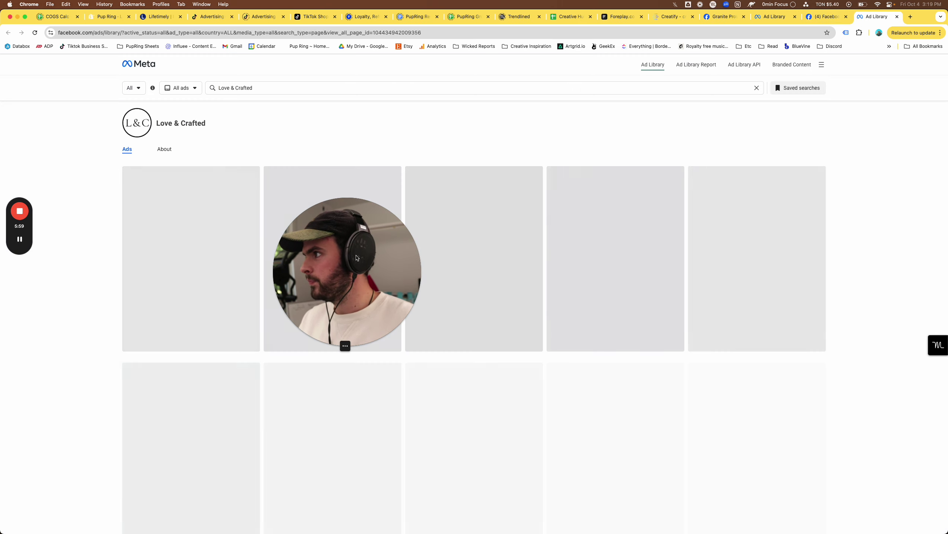
pyautogui.scroll(-5, 387, 382)
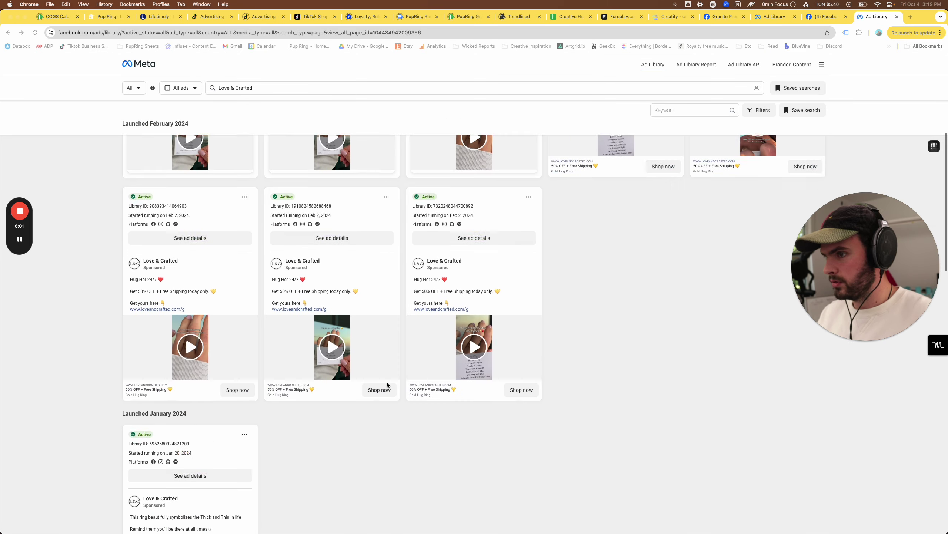
pyautogui.scroll(-10, 392, 398)
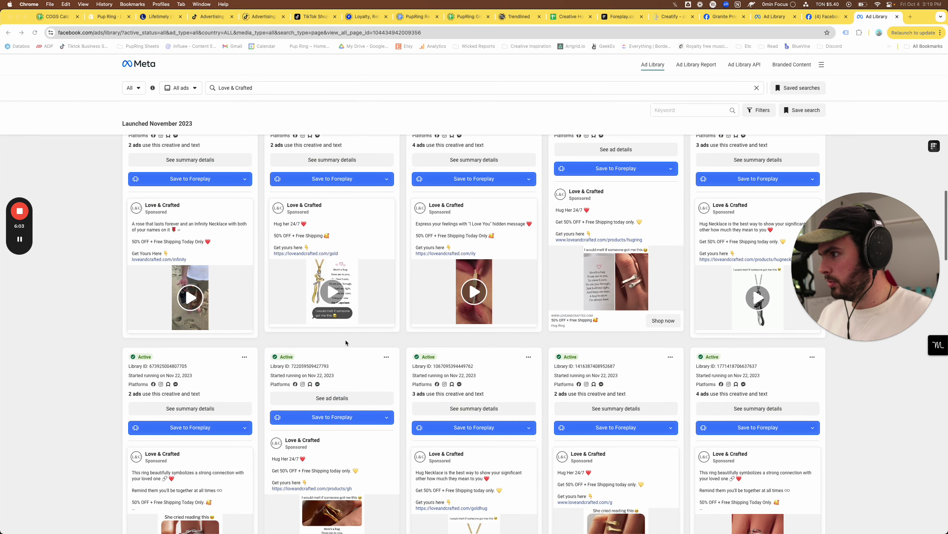
pyautogui.click(346, 343)
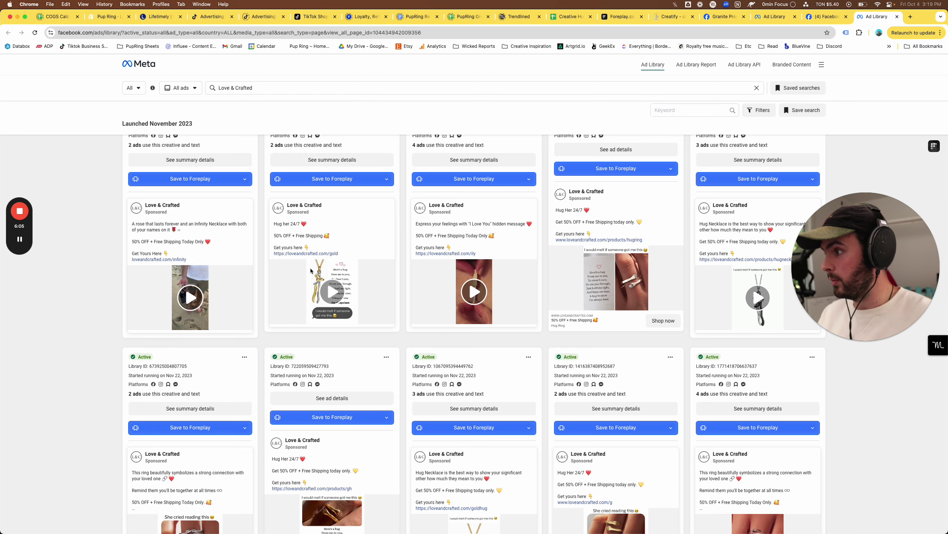
pyautogui.scroll(20, 311, 270)
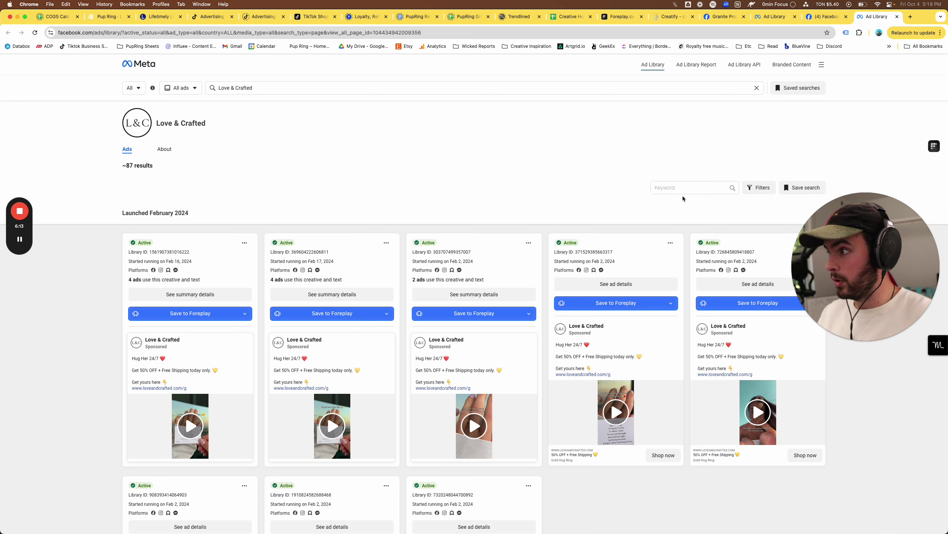
# - Paste Love & Crafted's Ad Library URL into Hug Necklace's Competitor 2 cell, C7
pyautogui.click(284, 33)
pyautogui.press('super+c')
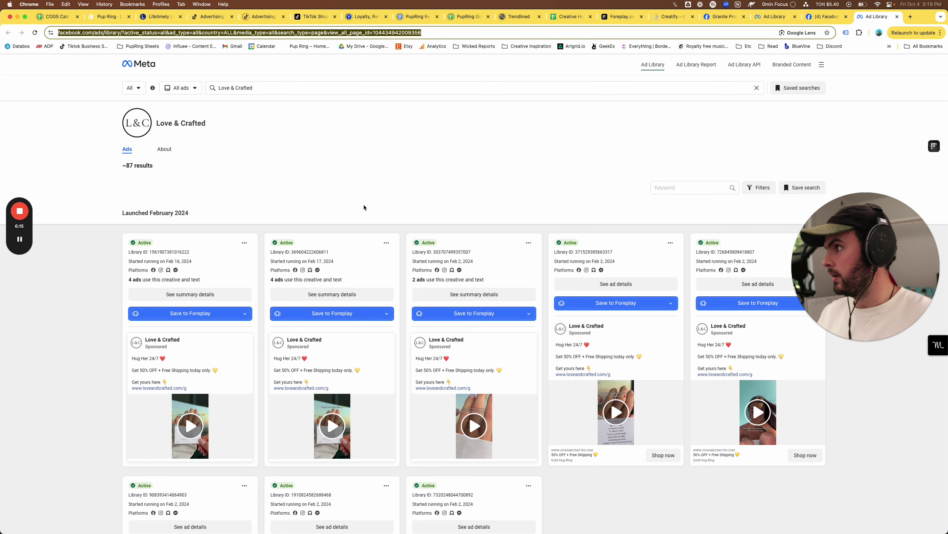
pyautogui.hotkey('ctrl', 'Up')
pyautogui.click(360, 189)
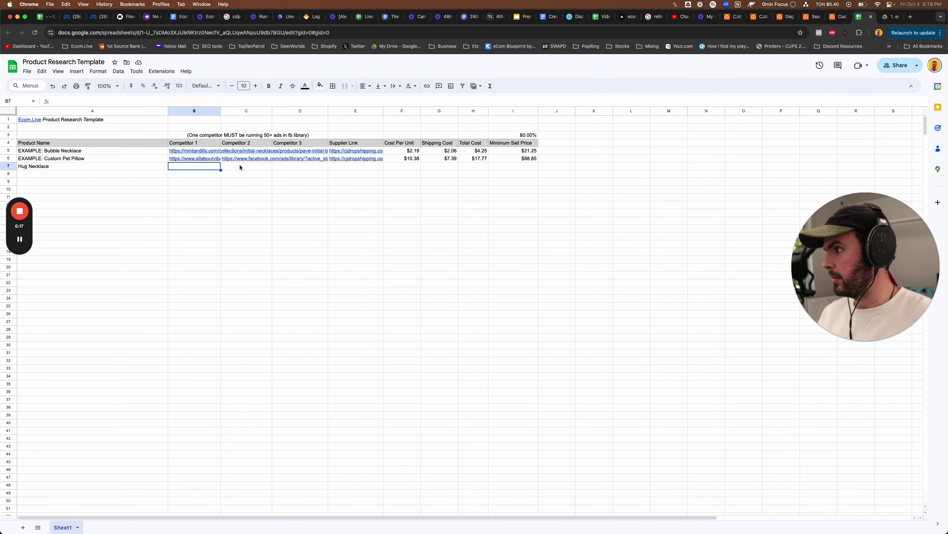
pyautogui.click(240, 165)
pyautogui.press('super+v')
pyautogui.click(204, 166)
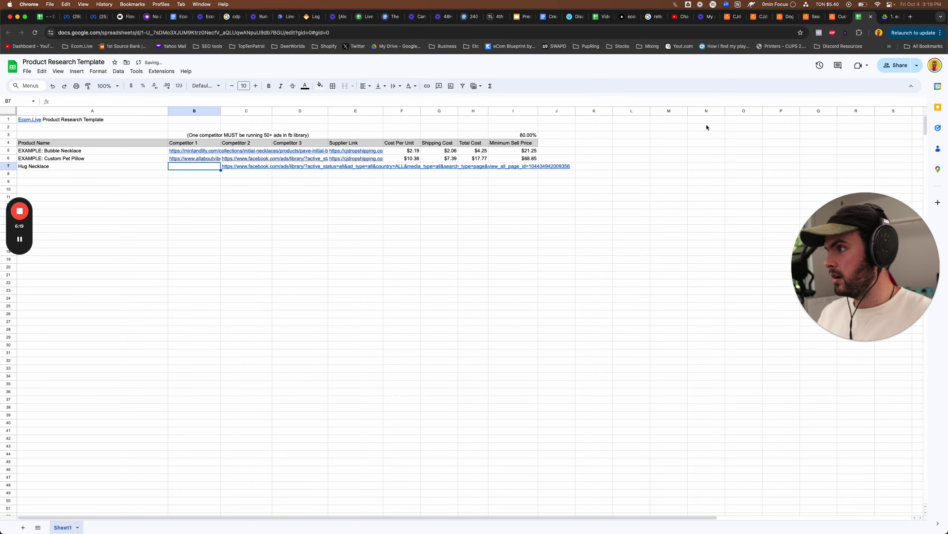
# - Open the Gold Hug Necklace product page and paste its URL into Competitor 1, B7
pyautogui.hotkey('ctrl', 'Up')
pyautogui.click(262, 224)
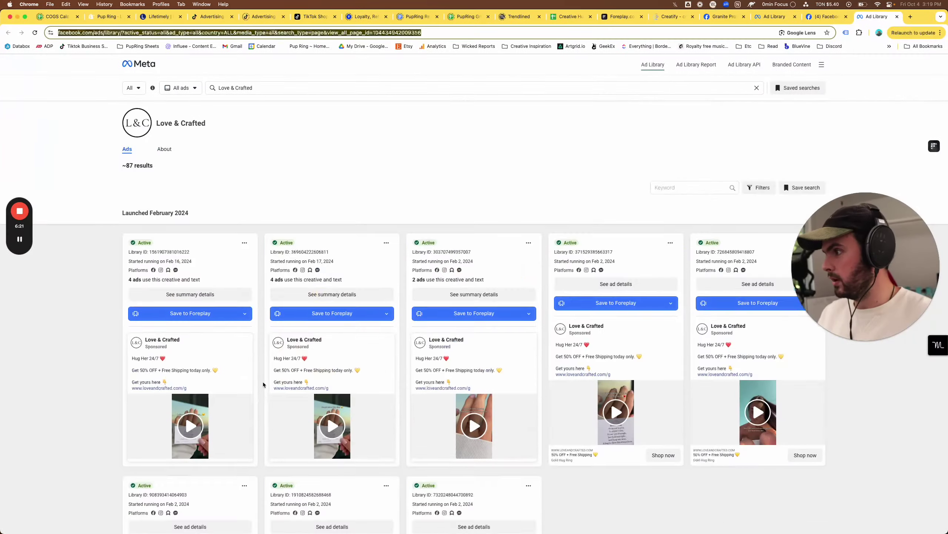
pyautogui.scroll(-10, 263, 384)
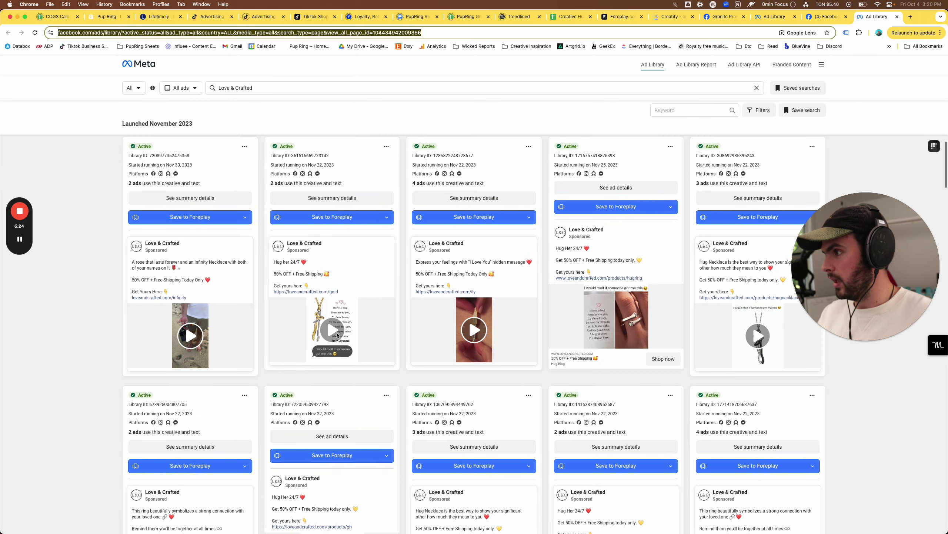
pyautogui.click(310, 292)
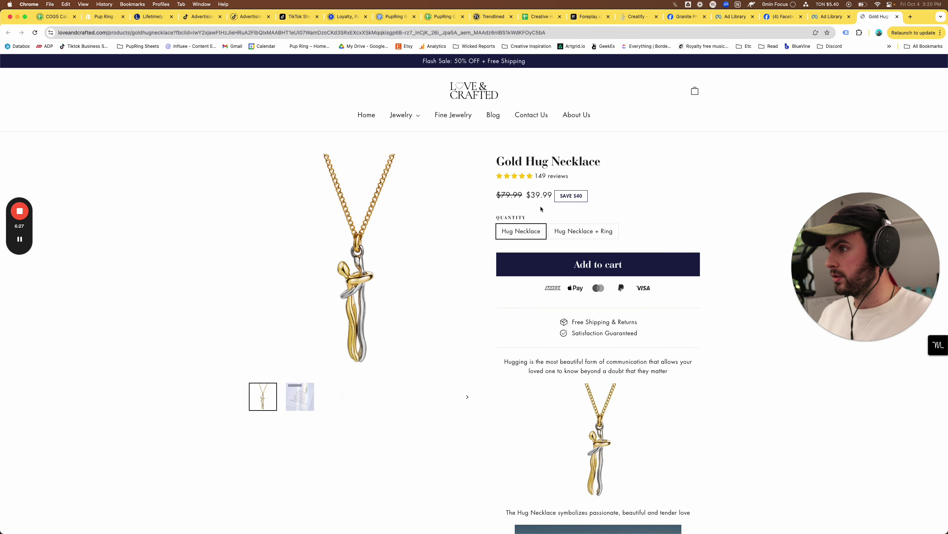
pyautogui.moveTo(553, 194); pyautogui.dragTo(531, 195)
pyautogui.click(467, 33)
pyautogui.hotkey('ctrl', 'Up')
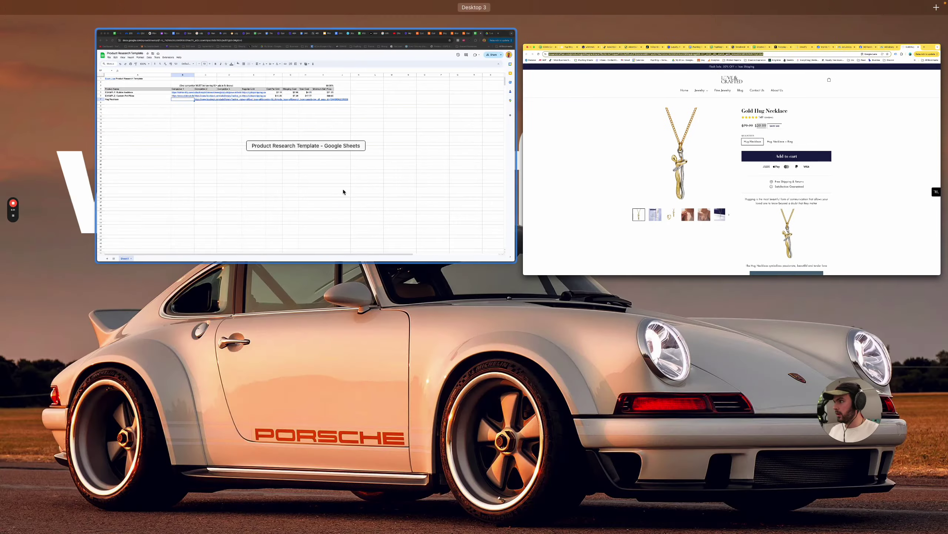
pyautogui.click(332, 184)
pyautogui.doubleClick(200, 169)
pyautogui.press('super+v')
pyautogui.click(243, 196)
pyautogui.moveTo(343, 169)
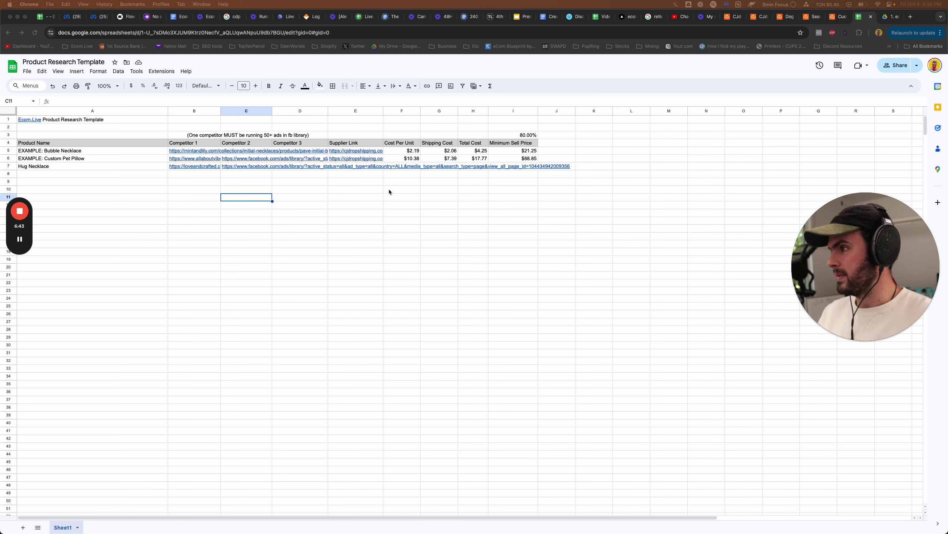
# - On the CJ Dropshipping tab, replace the bubble necklace search with 'hug necklace'
pyautogui.click(363, 159)
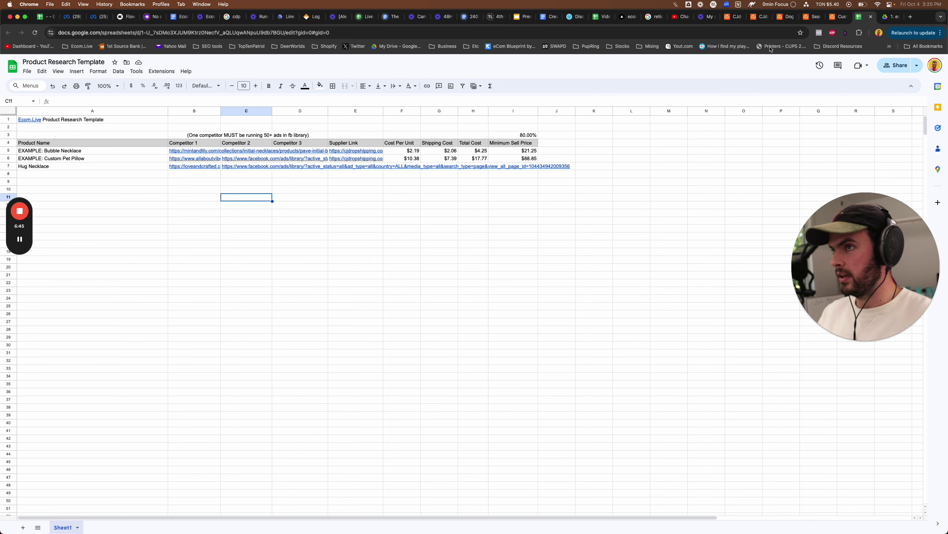
pyautogui.click(733, 16)
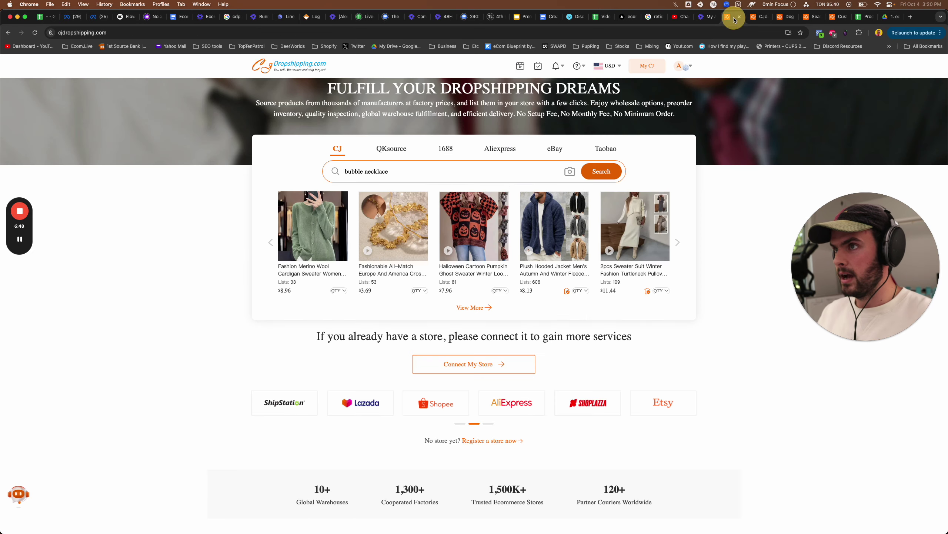
pyautogui.tripleClick(406, 175)
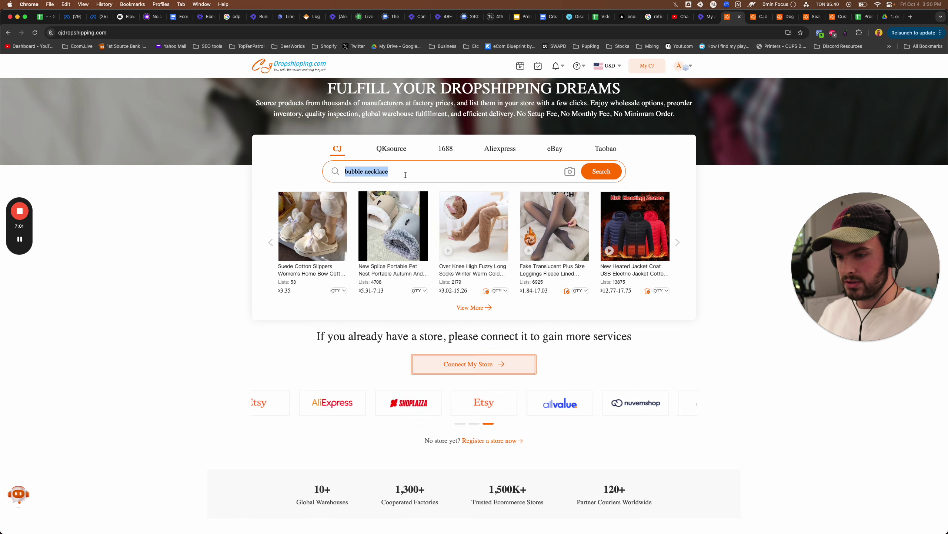
pyautogui.write('hug nec')
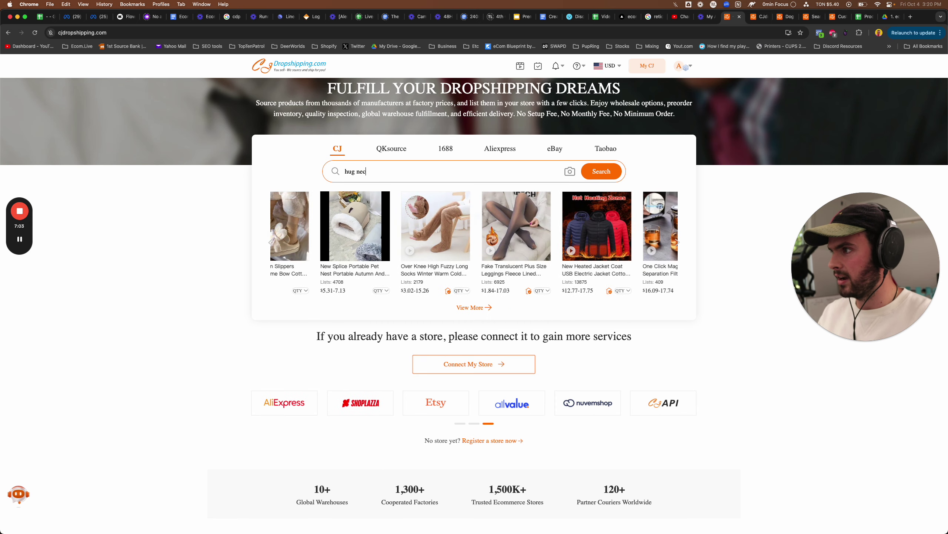
pyautogui.write('klace')
pyautogui.press('Return')
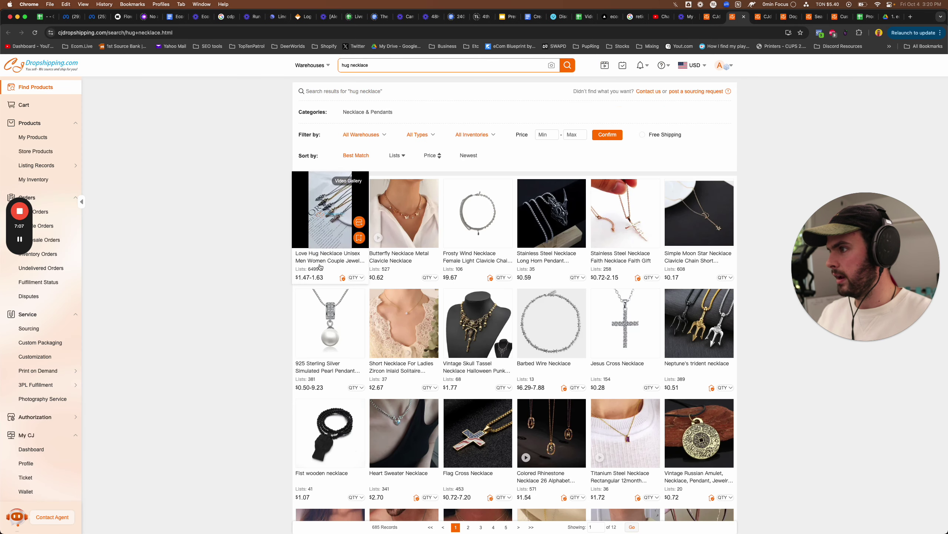
# - Copy the Love Hug Necklace's $1.47 CJ price into F7 as its cost per unit
pyautogui.click(328, 261)
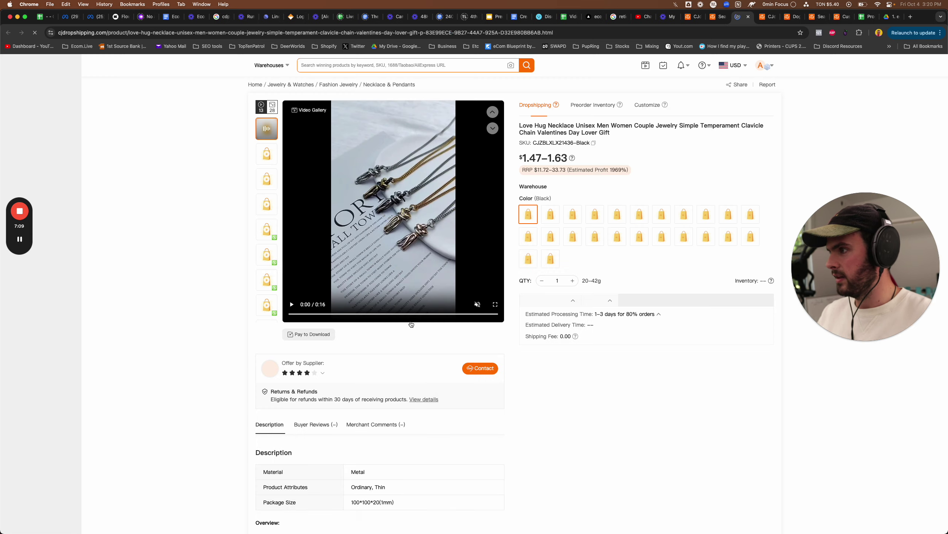
pyautogui.doubleClick(530, 157)
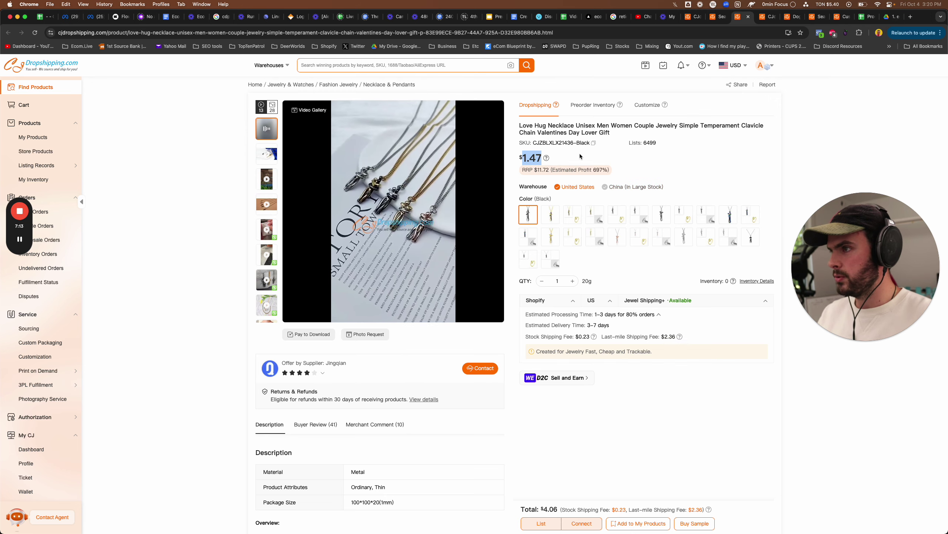
pyautogui.click(864, 20)
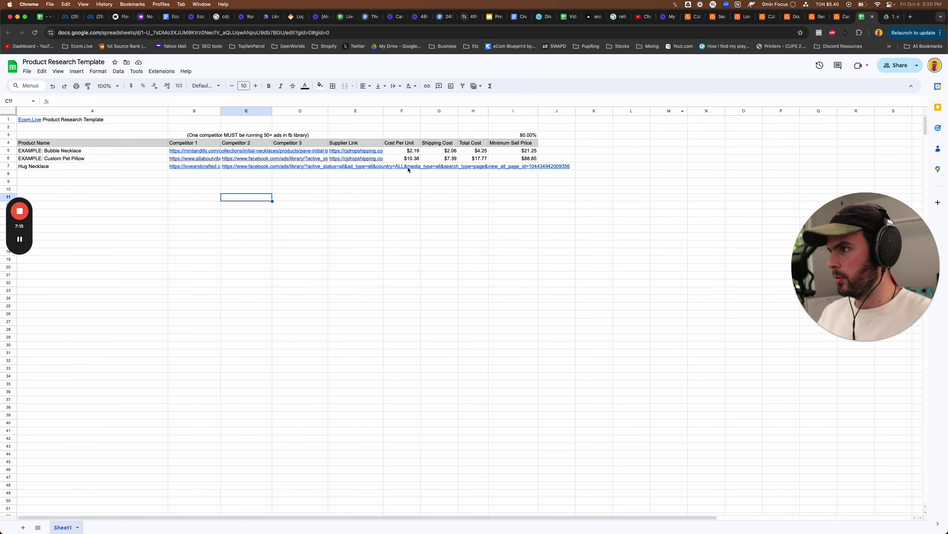
pyautogui.click(393, 167)
pyautogui.click(411, 179)
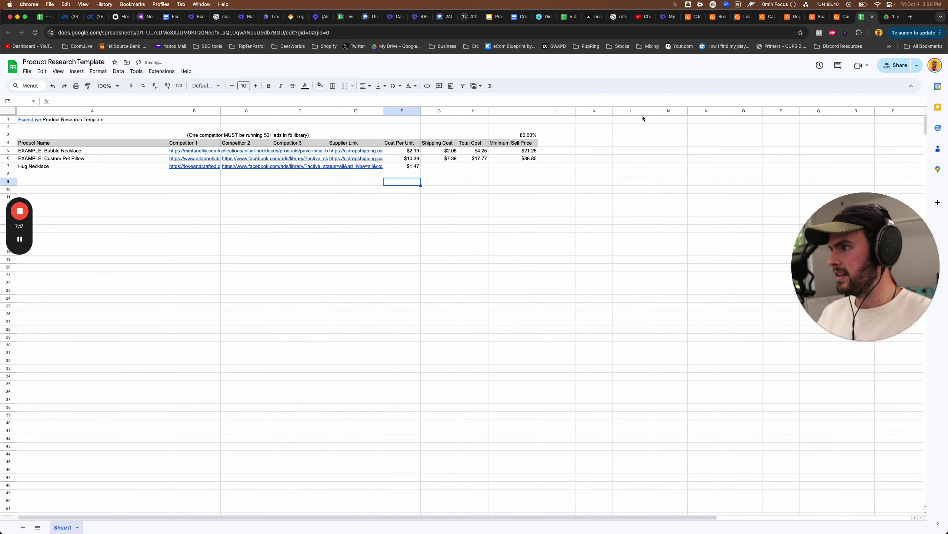
# - Find the necklace's $2.36 last-mile shipping fee on CJ and select cell G7 for it
pyautogui.click(723, 19)
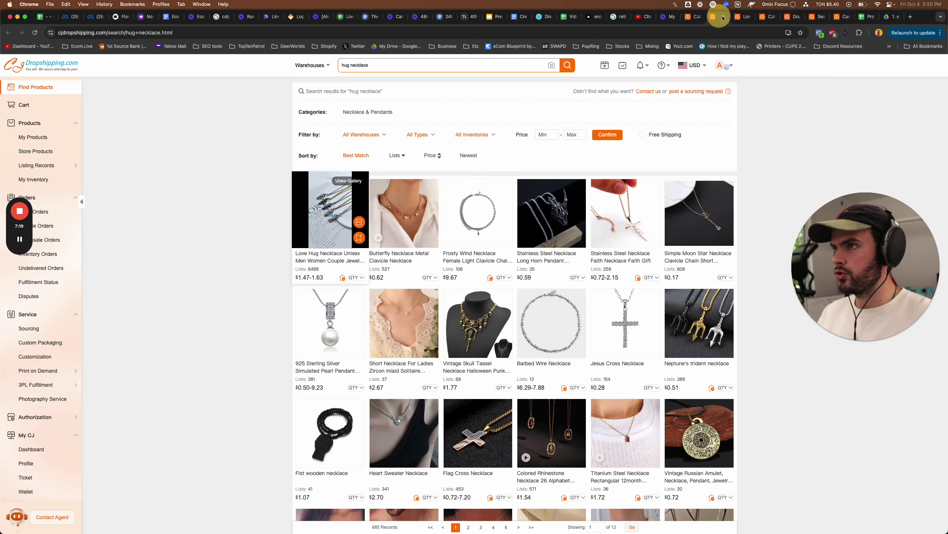
pyautogui.click(741, 17)
pyautogui.scroll(-10, 651, 356)
pyautogui.scroll(-10, 650, 359)
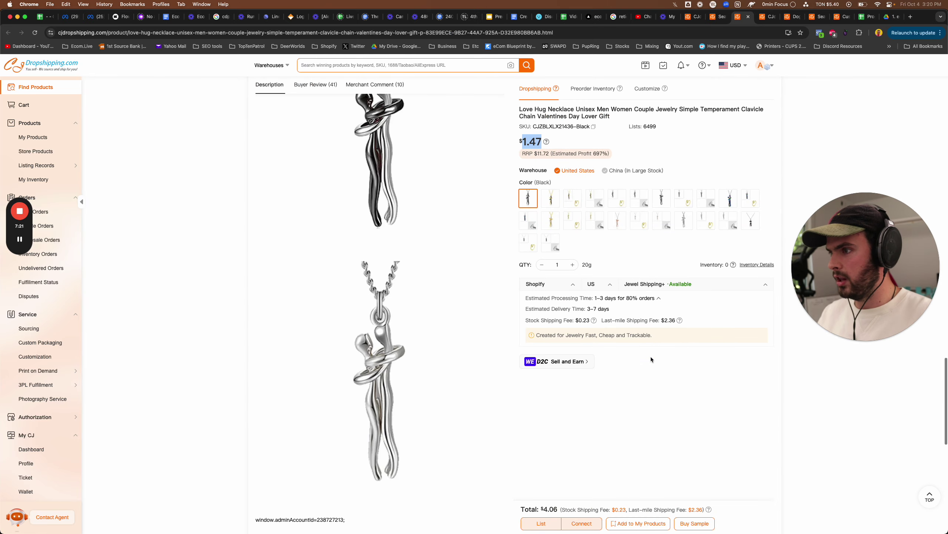
pyautogui.scroll(-5, 620, 439)
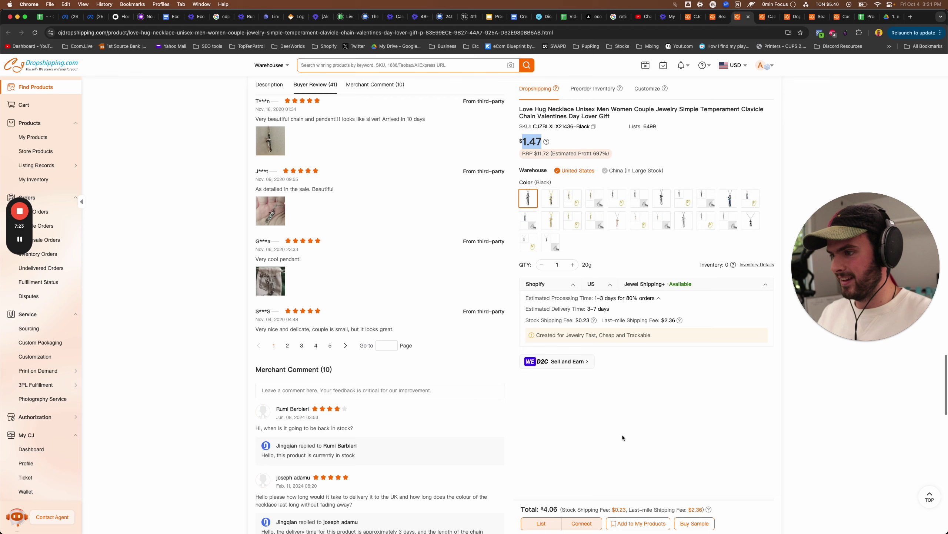
pyautogui.doubleClick(696, 510)
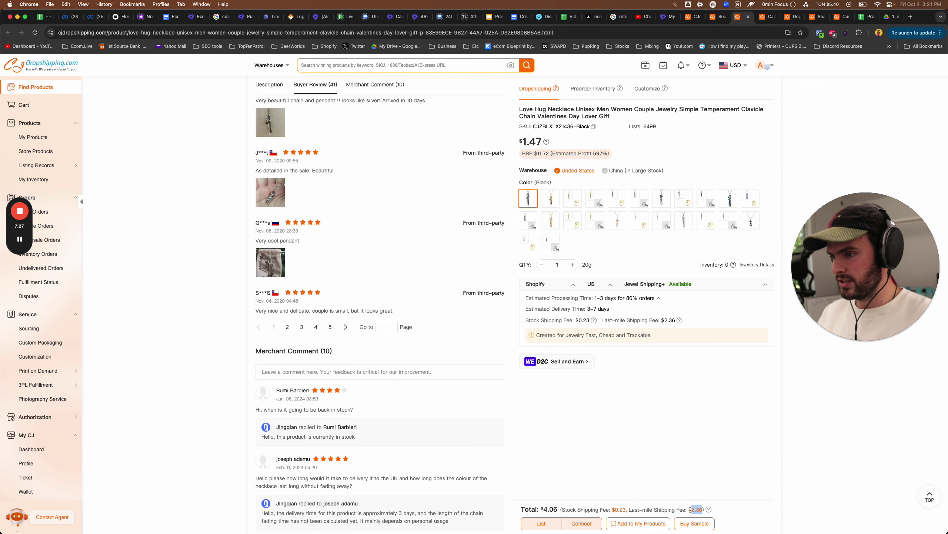
pyautogui.click(861, 19)
pyautogui.click(448, 167)
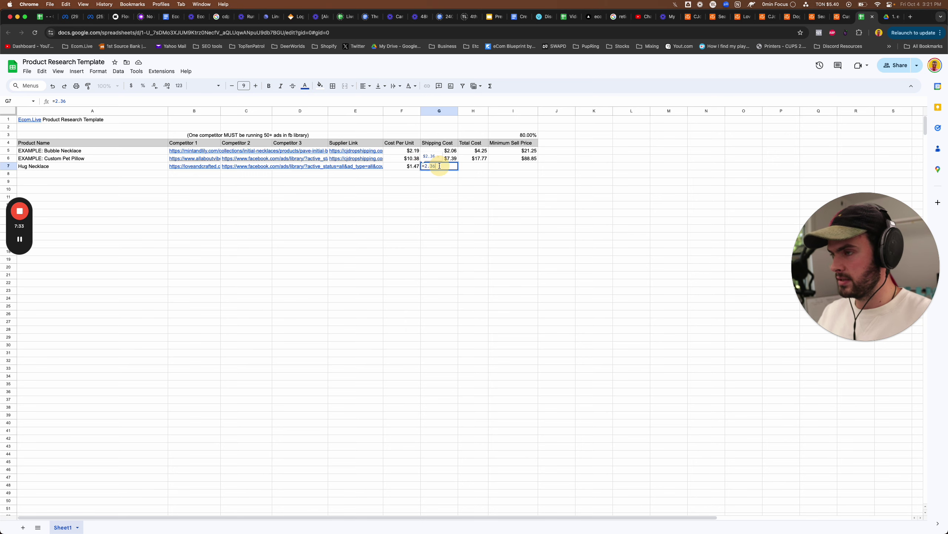
# - Enter shipping cost =2.36+.23 ($2.59) in G7, then check H6's total cost formula
pyautogui.write('=2.36+')
pyautogui.write('/')
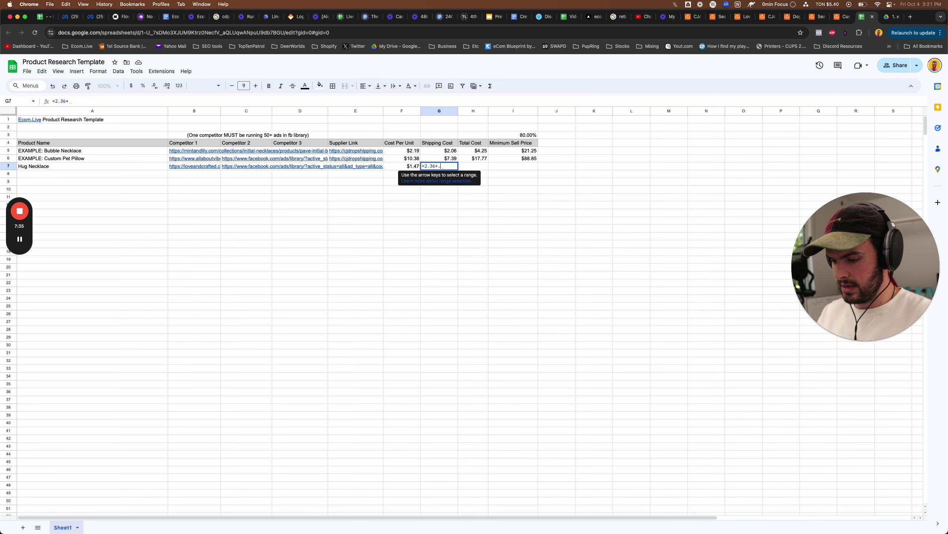
pyautogui.write('23')
pyautogui.press('Return')
pyautogui.click(478, 160)
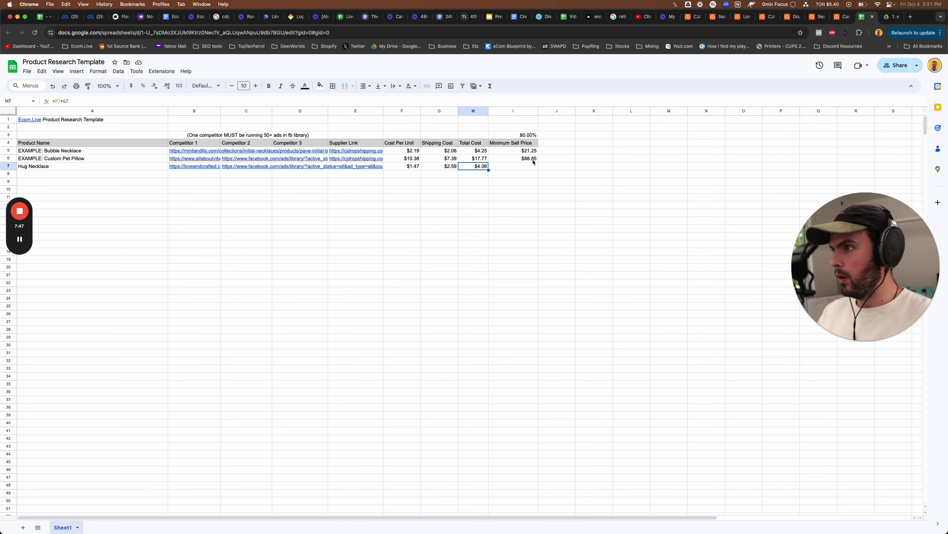
# - Select I7 for the Hug Necklace's minimum sell price and check the 80% margin in I3
pyautogui.click(515, 111)
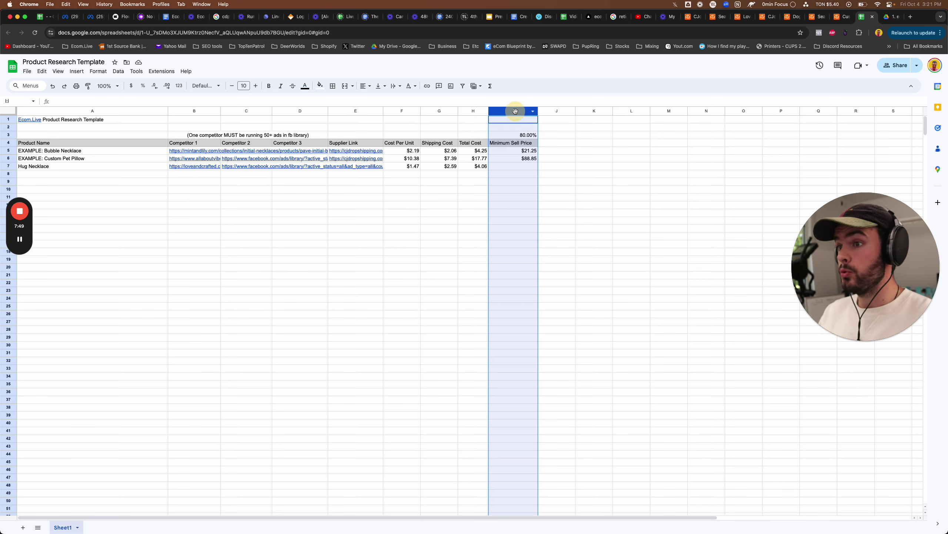
pyautogui.click(526, 167)
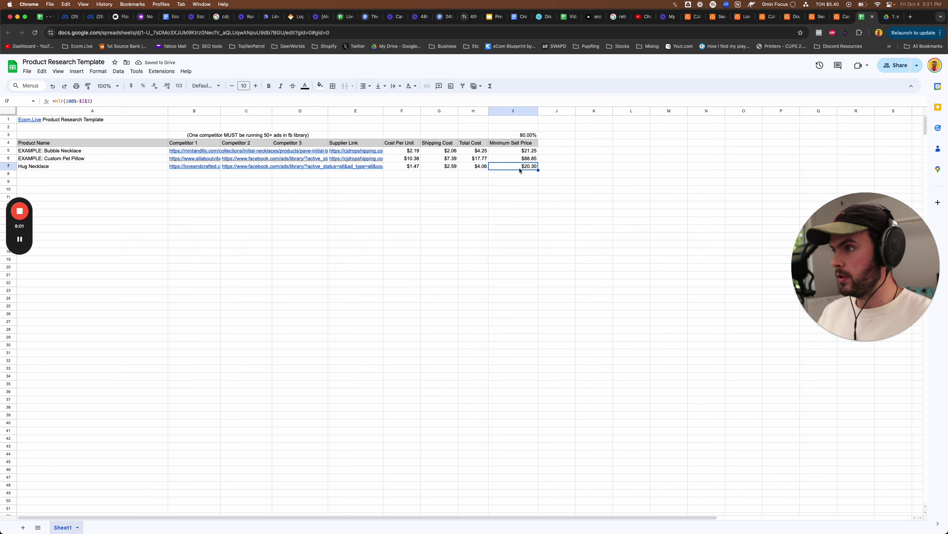
pyautogui.click(529, 136)
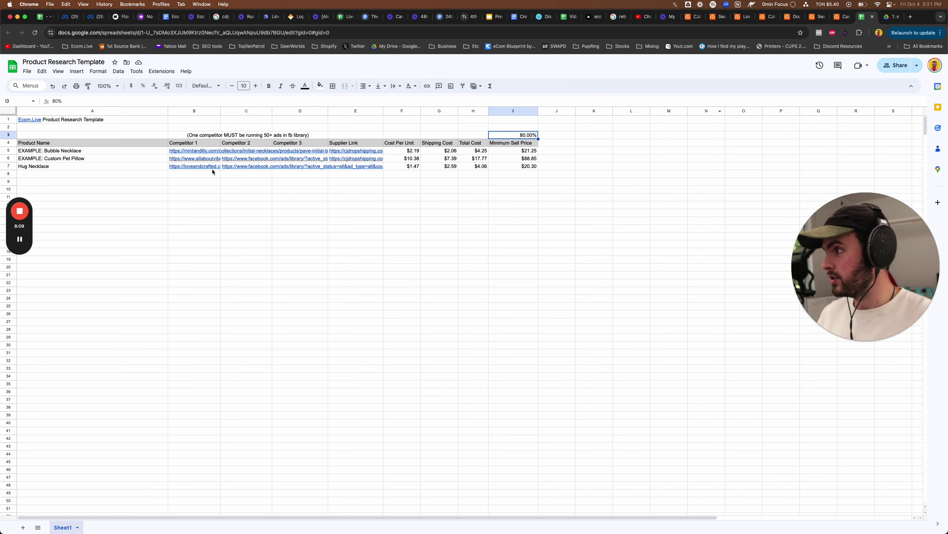
pyautogui.click(197, 169)
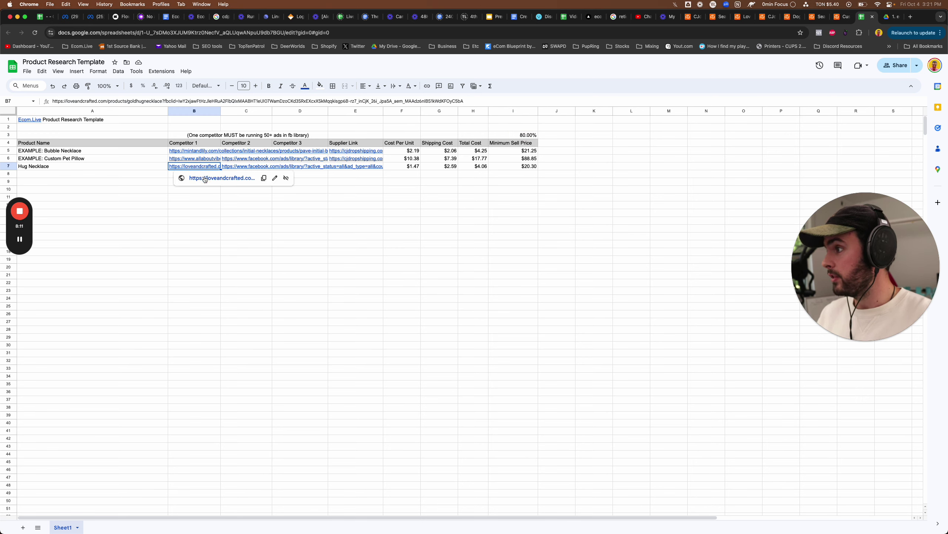
pyautogui.click(205, 178)
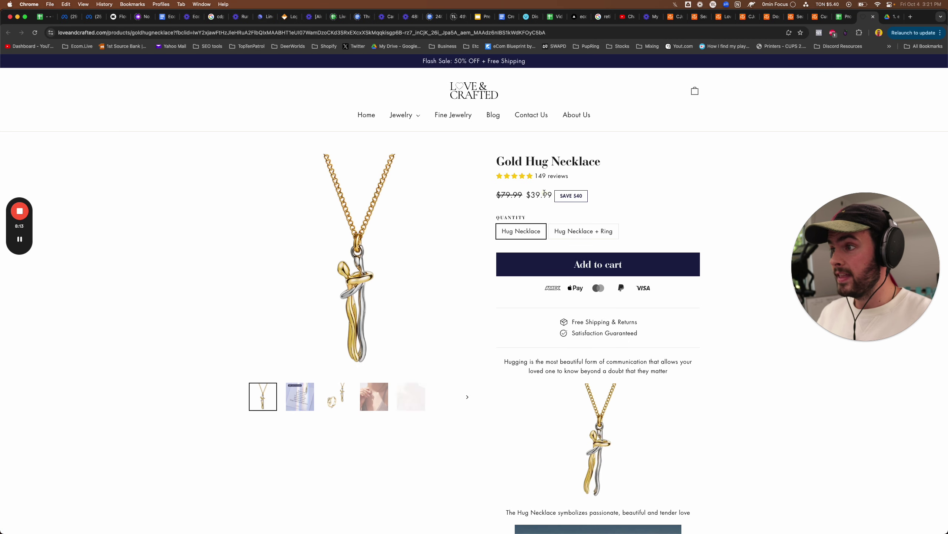
pyautogui.doubleClick(544, 193)
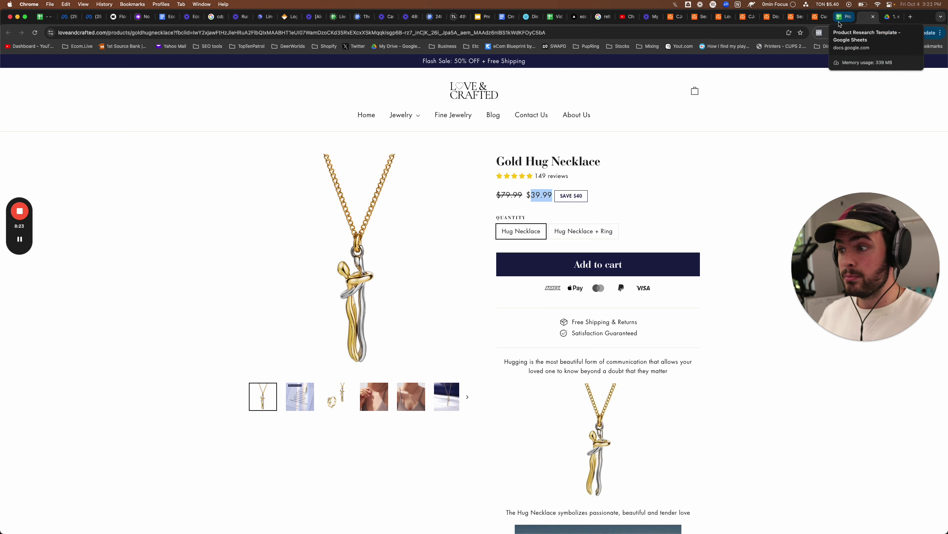
pyautogui.click(845, 16)
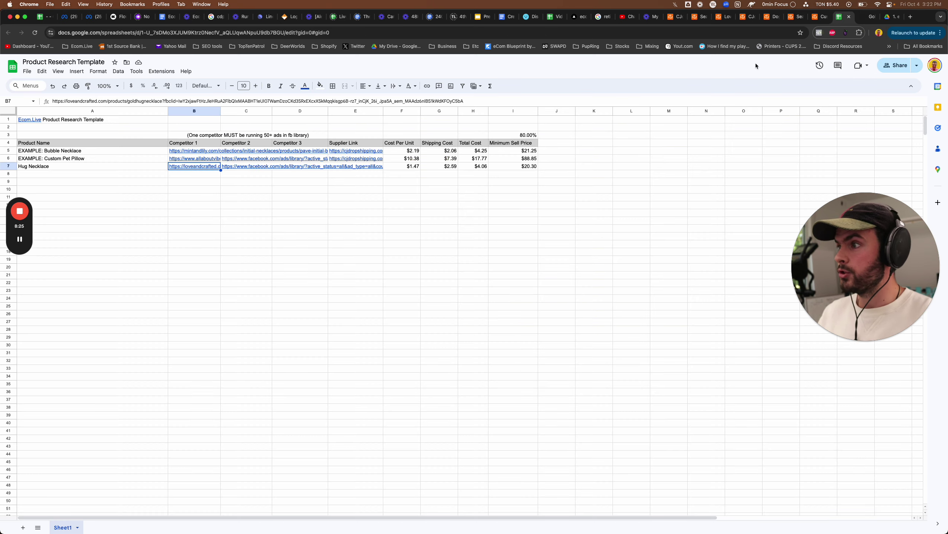
pyautogui.click(527, 135)
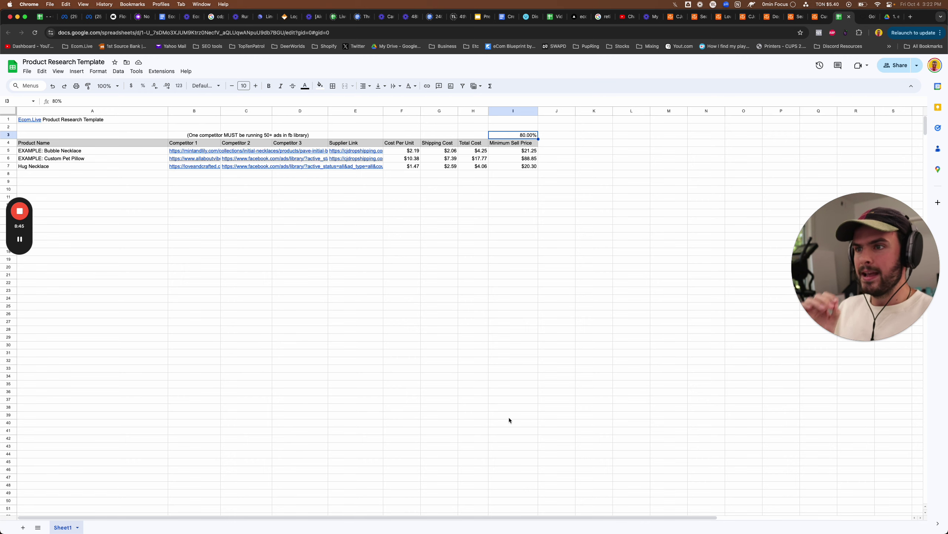
pyautogui.moveTo(822, 284); pyautogui.dragTo(452, 266)
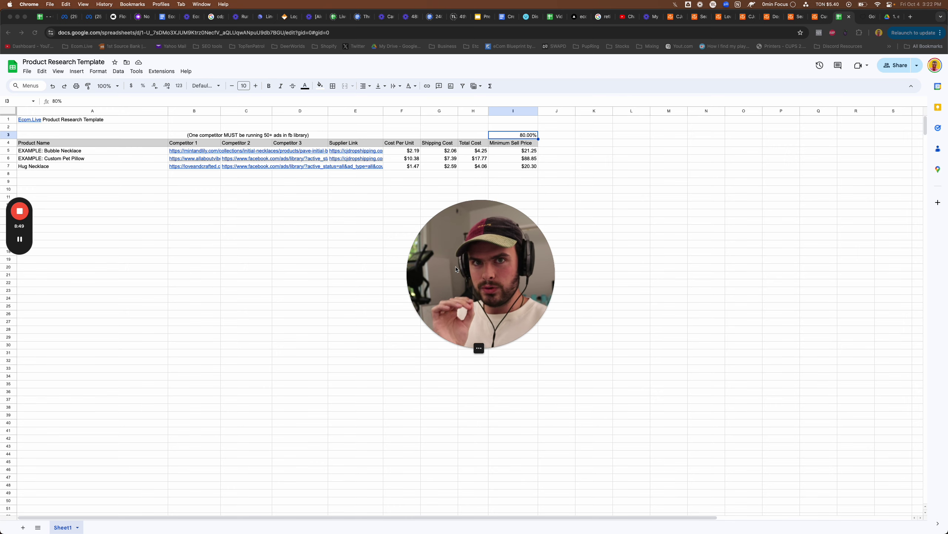
pyautogui.press('super+Tab')
pyautogui.moveTo(636, 71); pyautogui.dragTo(326, 71)
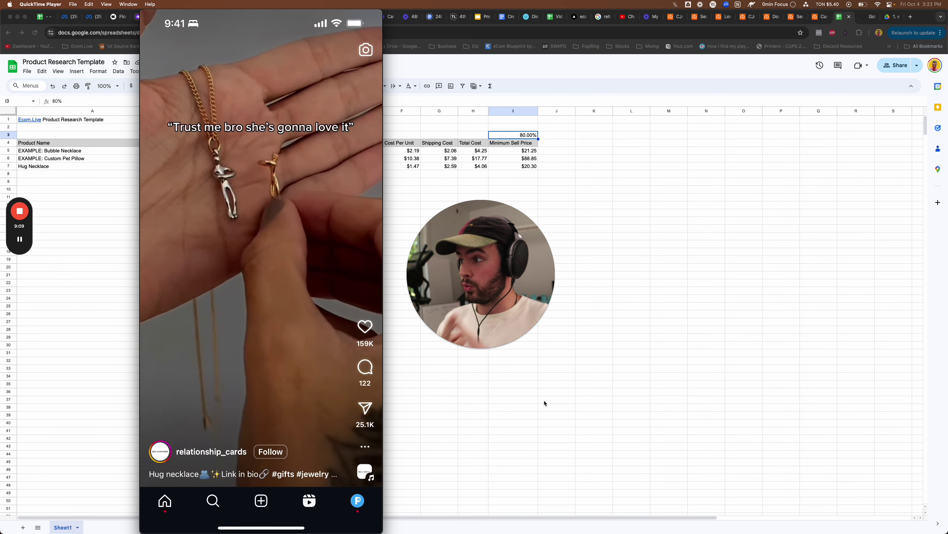
pyautogui.press('super+w')
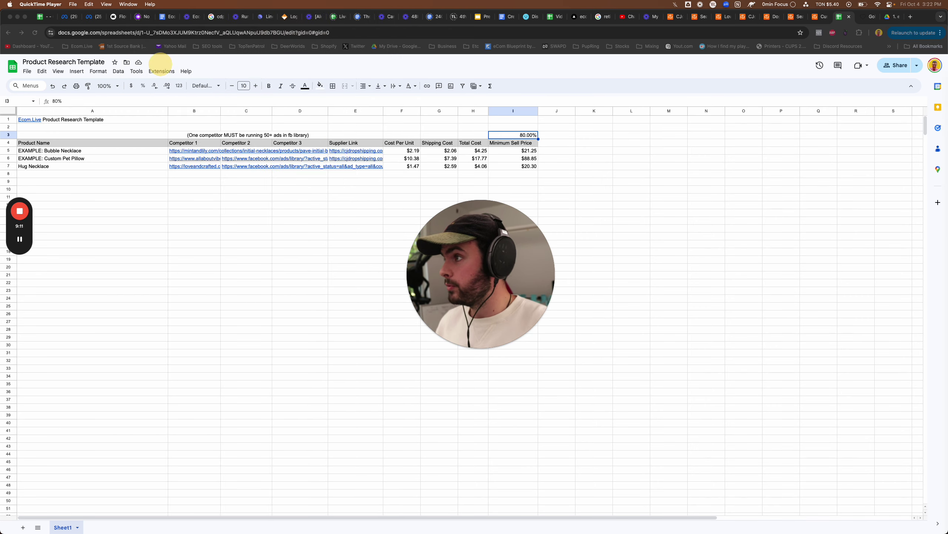
pyautogui.click(67, 153)
pyautogui.click(82, 160)
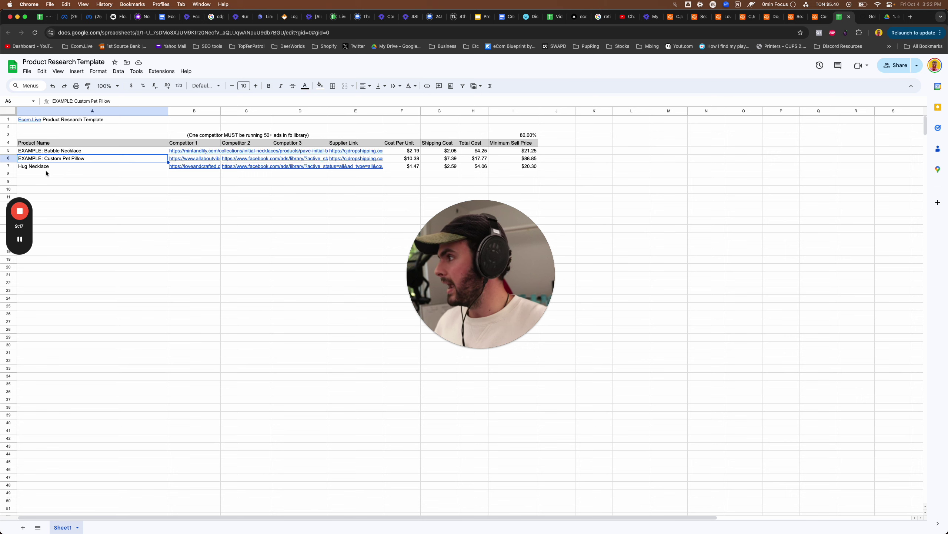
pyautogui.click(69, 166)
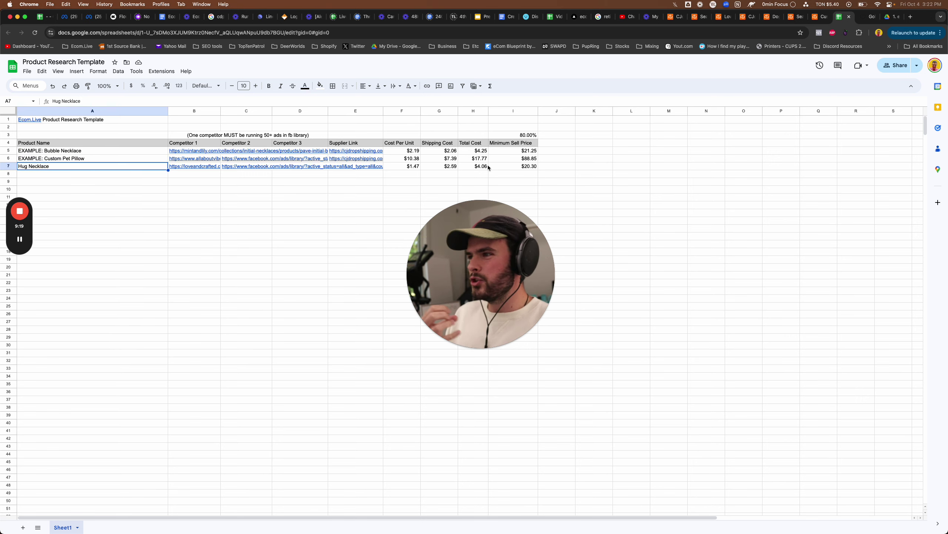
pyautogui.moveTo(488, 269)
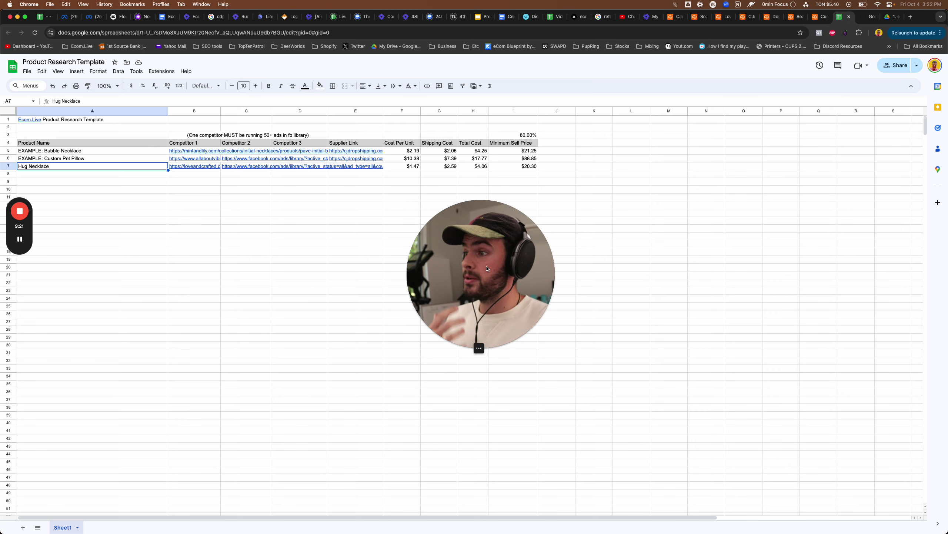